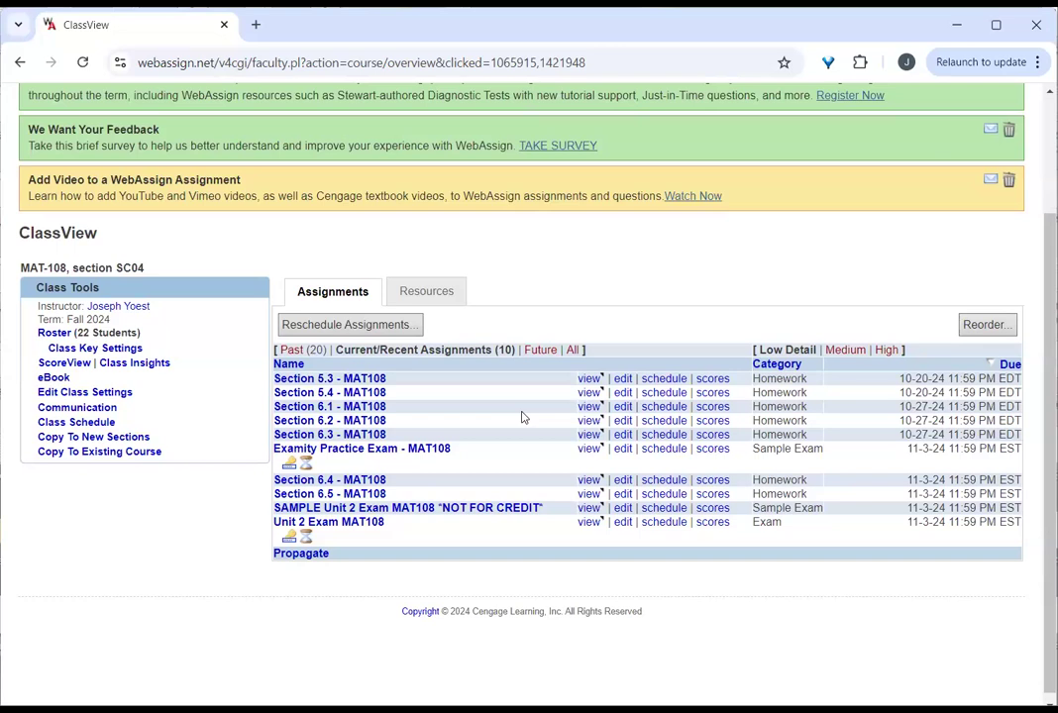
{"action": "scroll", "coordinate": [523, 417], "scroll_direction": "up", "scroll_amount": 1}
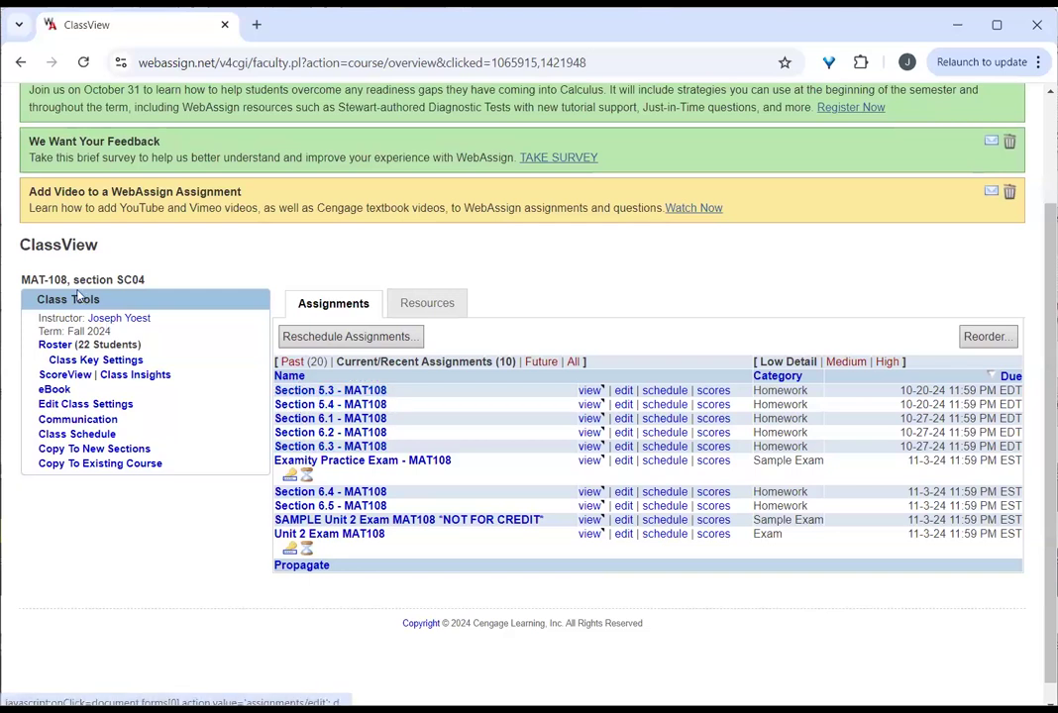
{"action": "scroll", "coordinate": [171, 328], "scroll_direction": "up", "scroll_amount": 1}
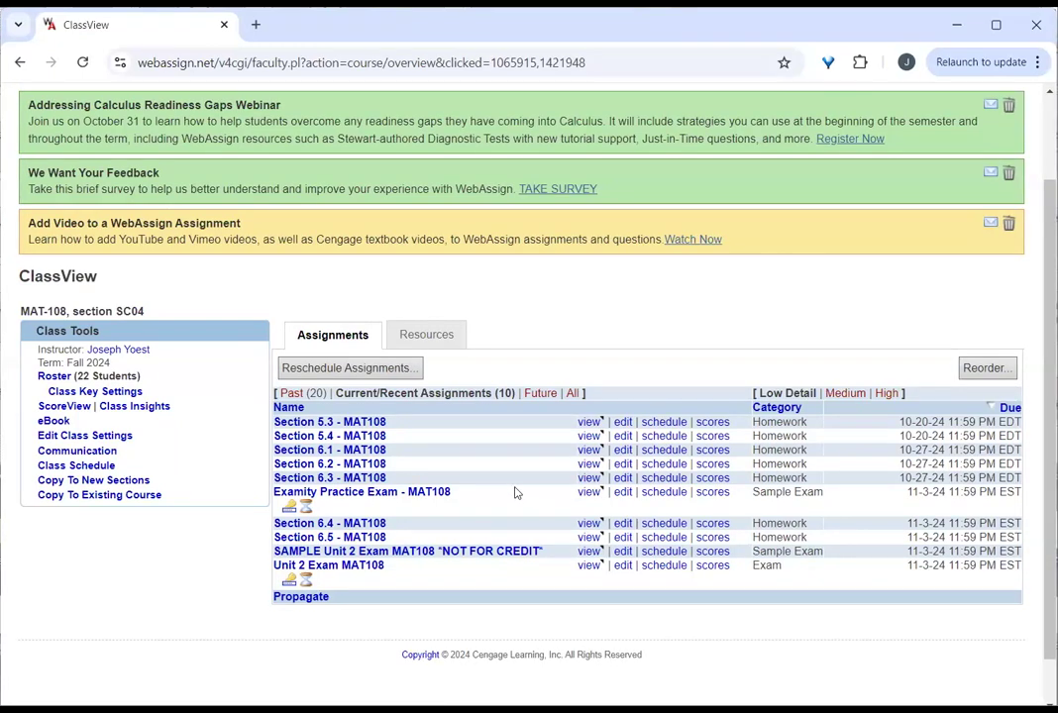
{"action": "scroll", "coordinate": [516, 492], "scroll_direction": "down", "scroll_amount": 1}
{"action": "scroll", "coordinate": [478, 431], "scroll_direction": "up", "scroll_amount": 2}
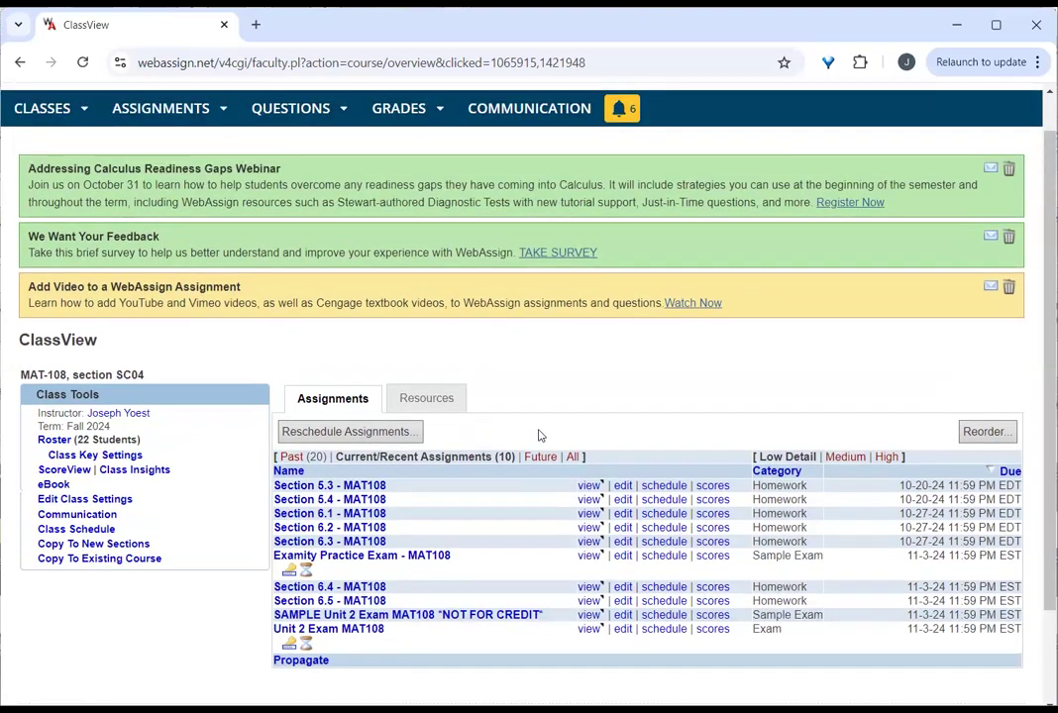
{"action": "scroll", "coordinate": [259, 260], "scroll_direction": "up", "scroll_amount": 1}
{"action": "left_click", "coordinate": [182, 167]}
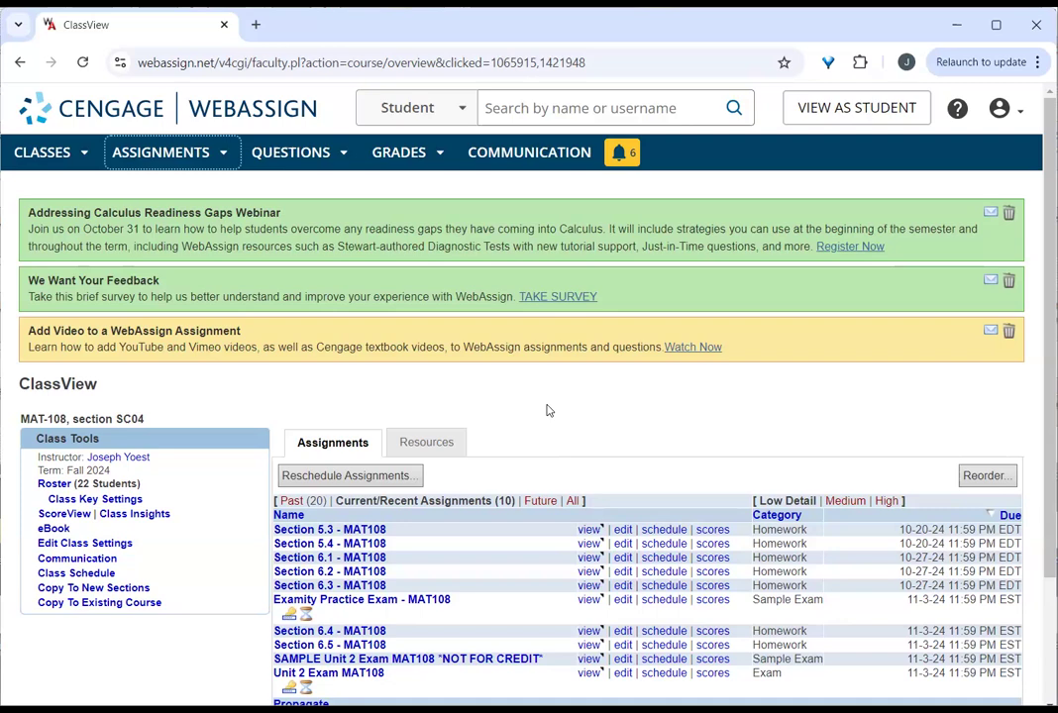
{"action": "scroll", "coordinate": [546, 410], "scroll_direction": "down", "scroll_amount": 2}
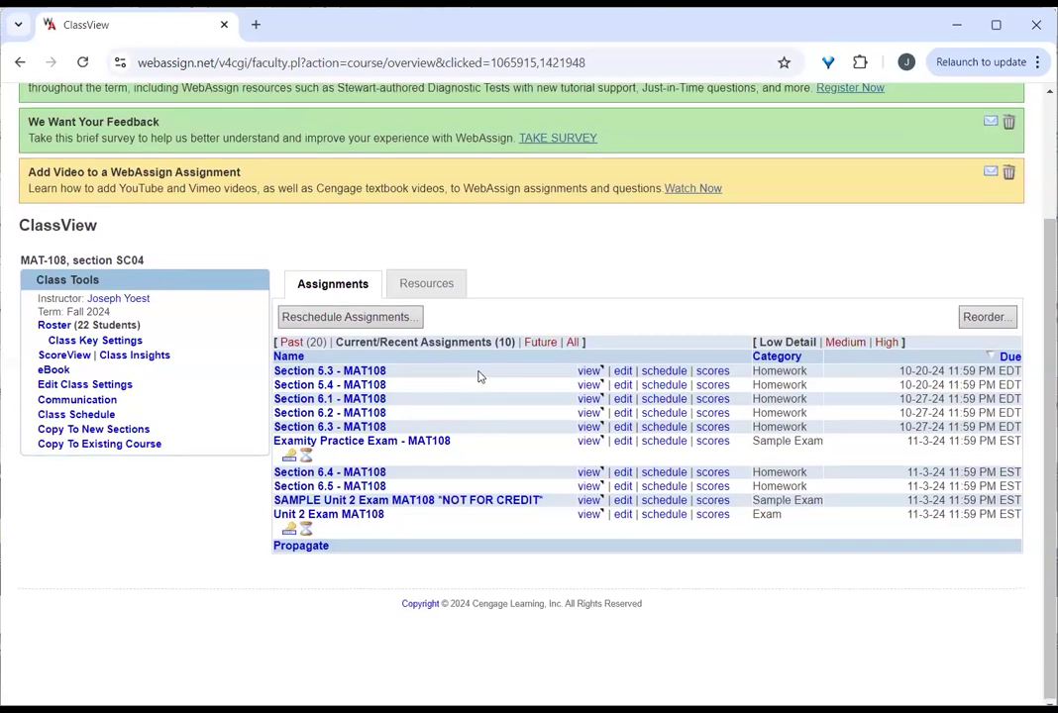
- Open assignment rescheduling for MAT-108 section SC04 and mark Section 7.3 as scheduled
{"action": "scroll", "coordinate": [456, 385], "scroll_direction": "up", "scroll_amount": 1}
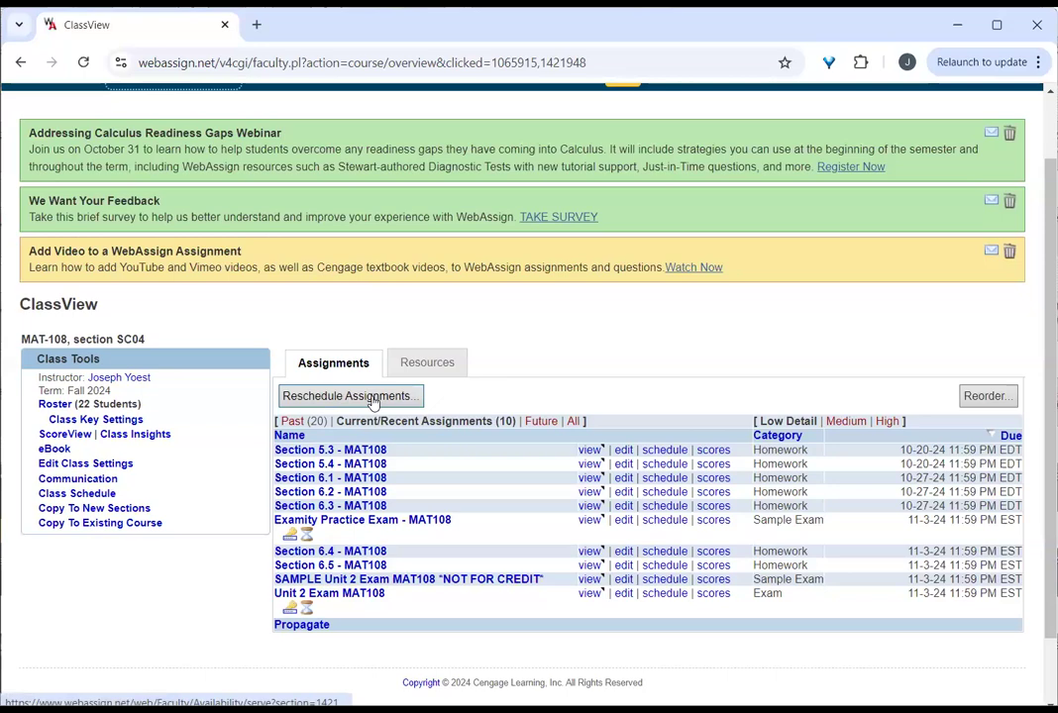
{"action": "left_click", "coordinate": [373, 397]}
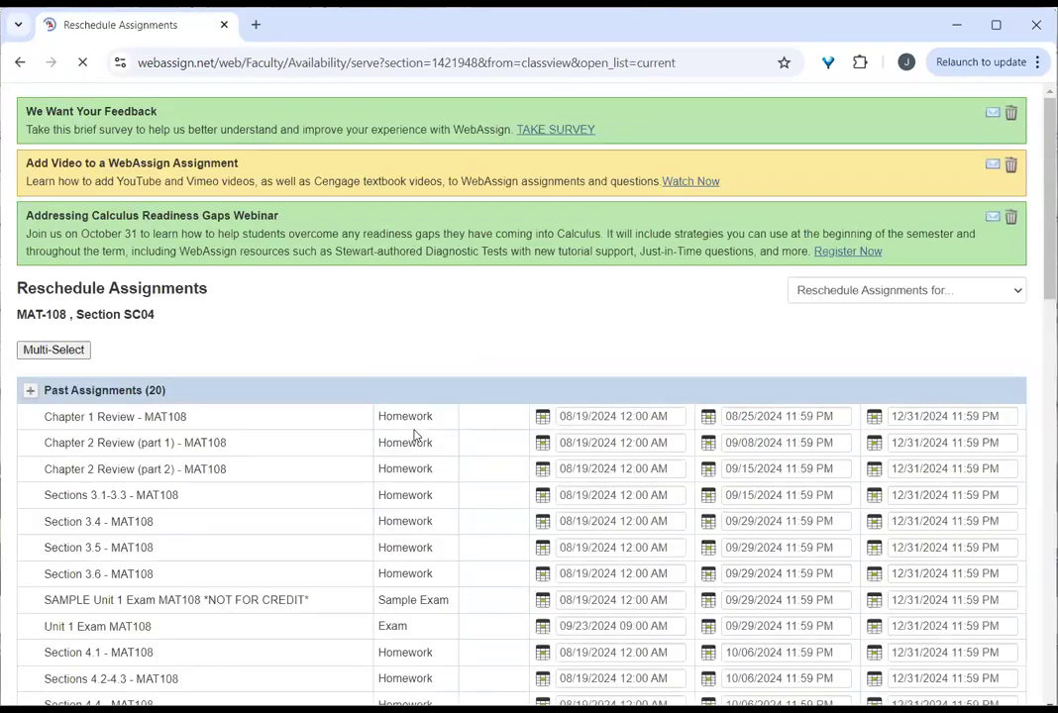
{"action": "scroll", "coordinate": [415, 435], "scroll_direction": "down", "scroll_amount": 3}
{"action": "scroll", "coordinate": [413, 435], "scroll_direction": "up", "scroll_amount": 1}
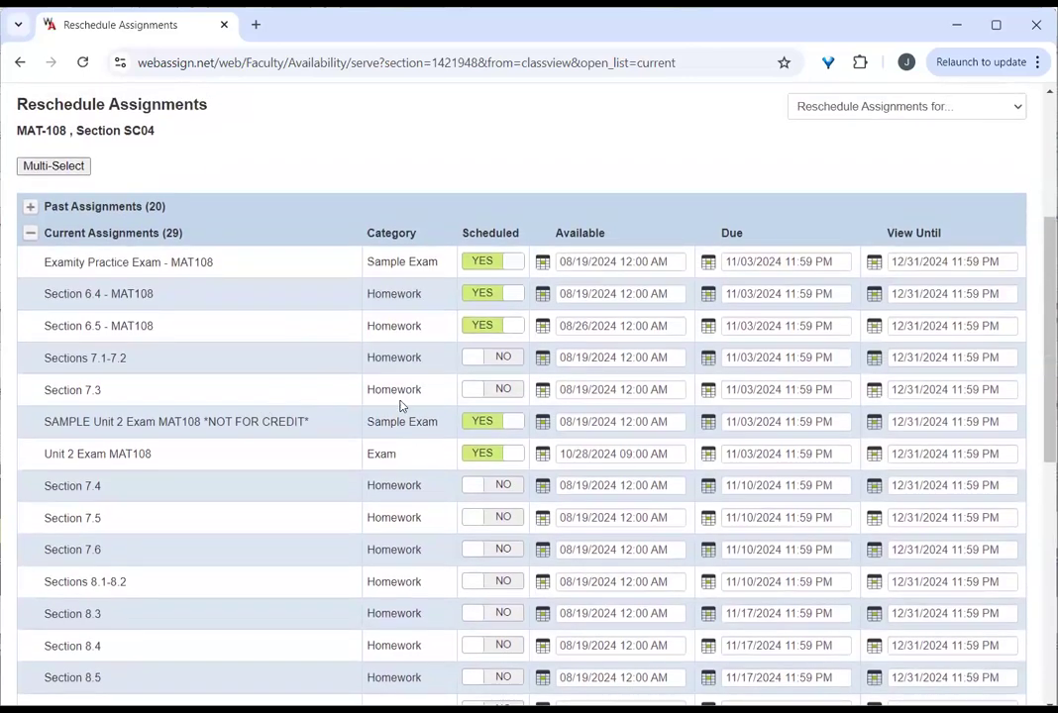
{"action": "left_click", "coordinate": [474, 391]}
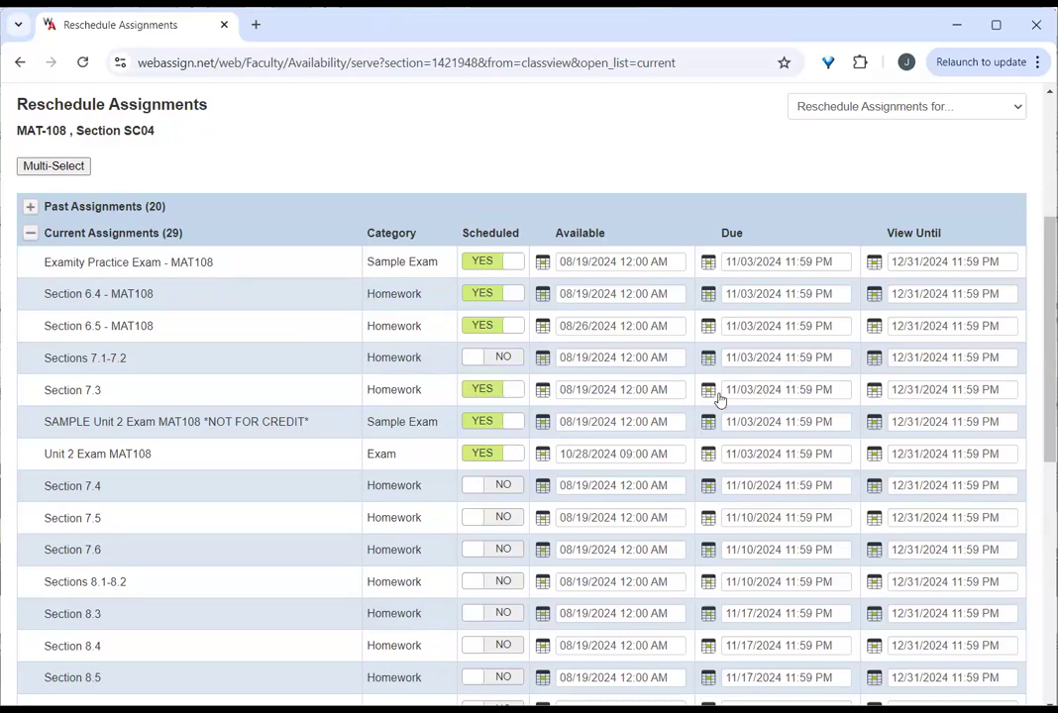
- Set Section 7.3's available date to 11/02/2024 11:59 PM and save the schedule
{"action": "left_click", "coordinate": [634, 389]}
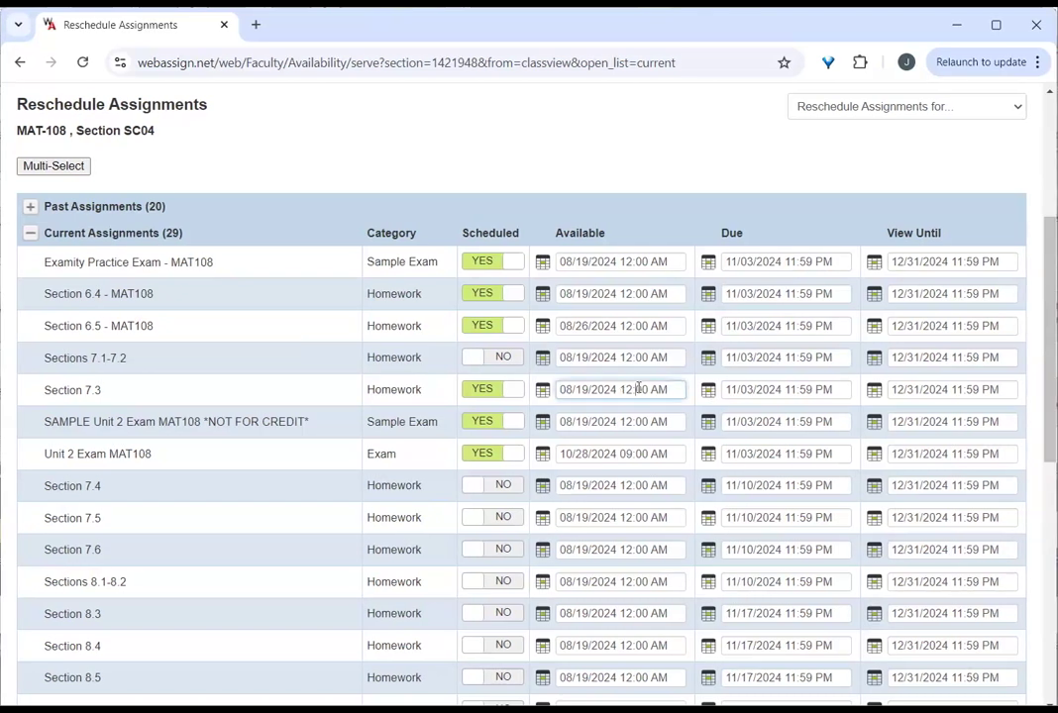
{"action": "triple_click", "coordinate": [745, 390]}
{"action": "key", "text": "ctrl+c"}
{"action": "triple_click", "coordinate": [605, 389]}
{"action": "key", "text": "ctrl+v"}
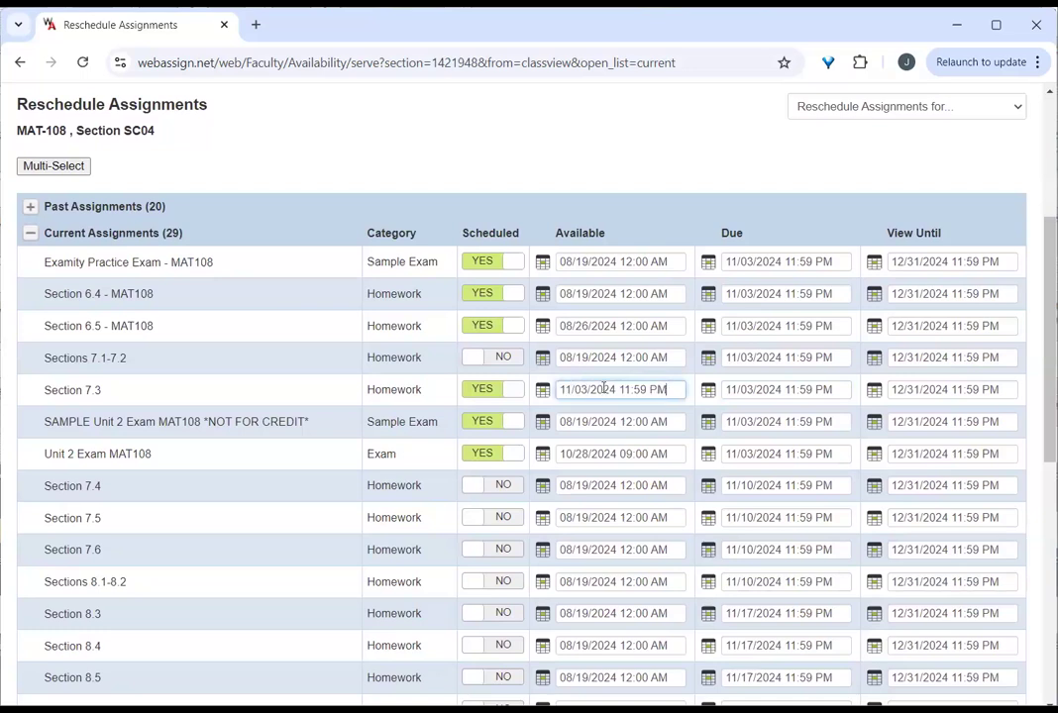
{"action": "left_click", "coordinate": [583, 419]}
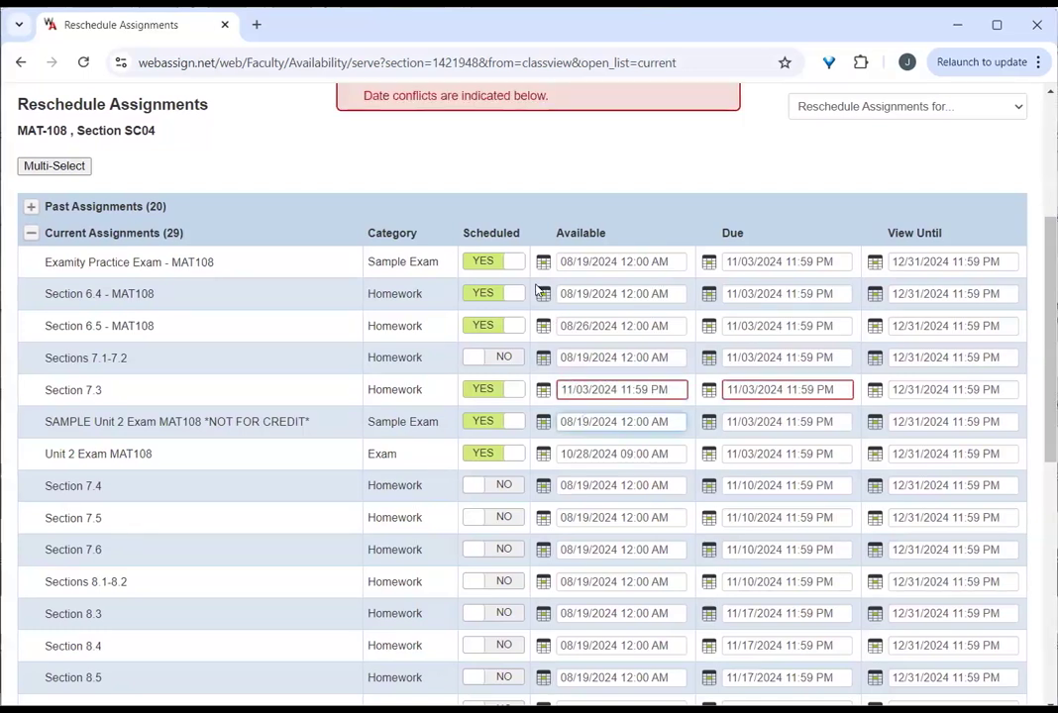
{"action": "mouse_move", "coordinate": [588, 394]}
{"action": "key", "text": "BackSpace"}
{"action": "type", "text": "2"}
{"action": "left_click", "coordinate": [257, 377]}
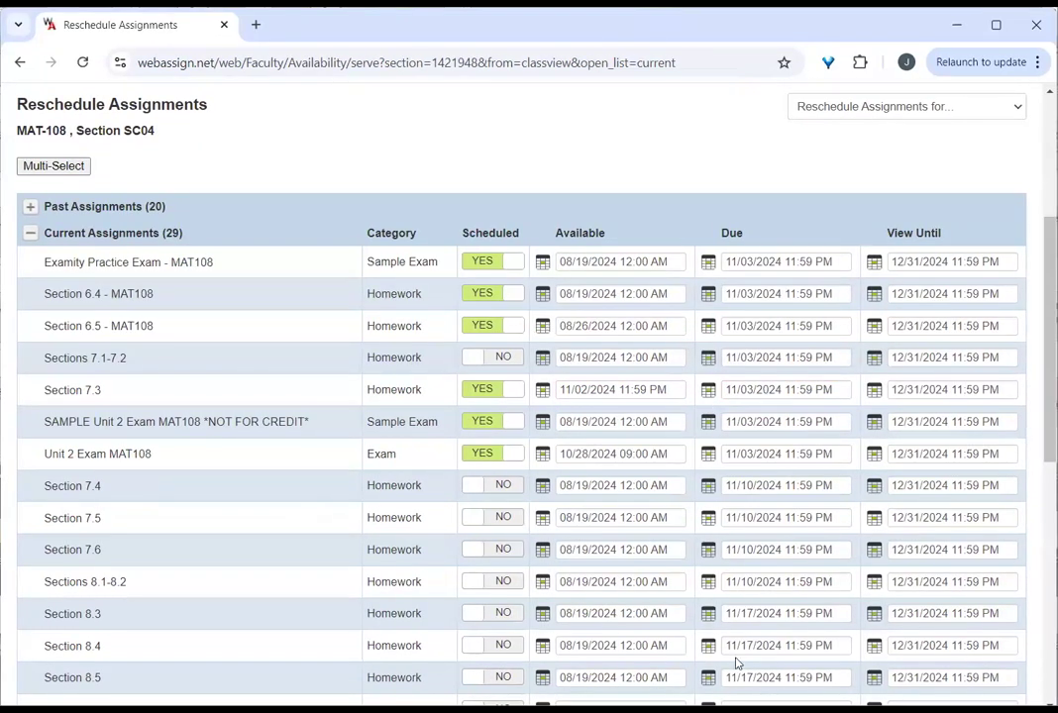
{"action": "scroll", "coordinate": [736, 664], "scroll_direction": "down", "scroll_amount": 6}
{"action": "left_click", "coordinate": [36, 616]}
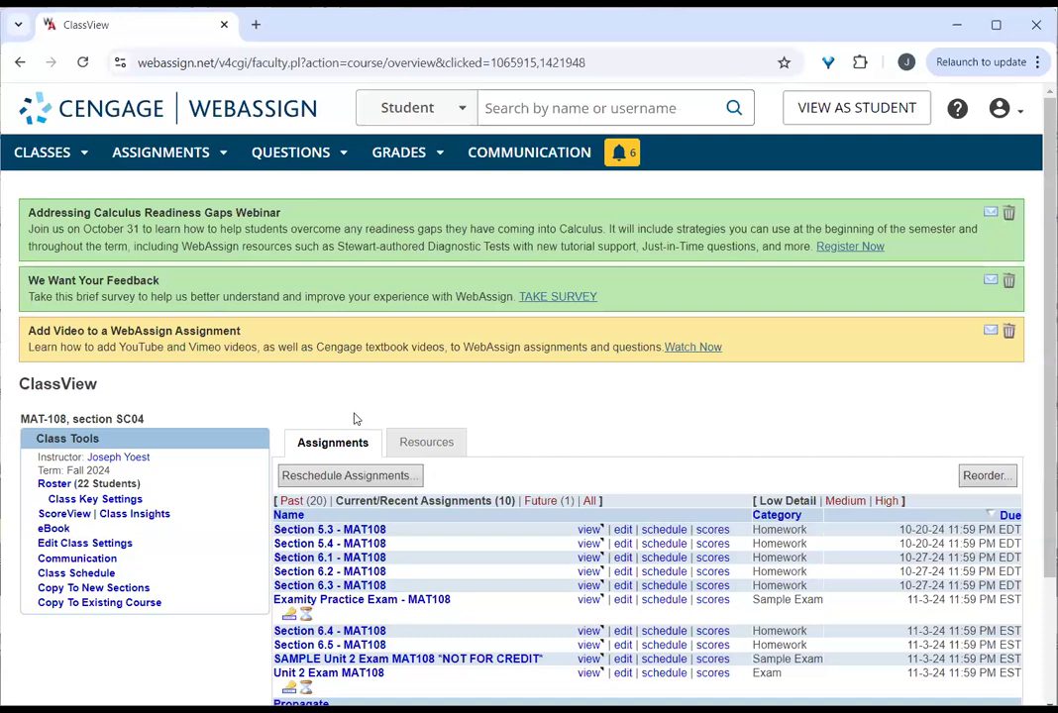
- List the section's future assignments and open Section 7.3 for editing
{"action": "scroll", "coordinate": [556, 407], "scroll_direction": "down", "scroll_amount": 3}
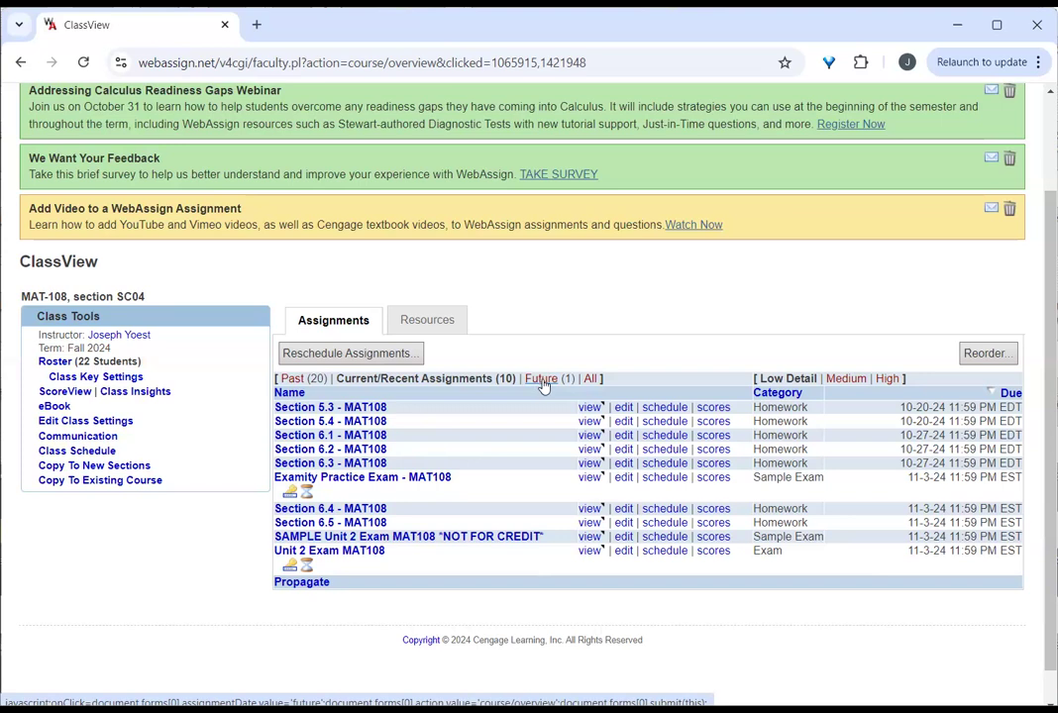
{"action": "left_click", "coordinate": [540, 381]}
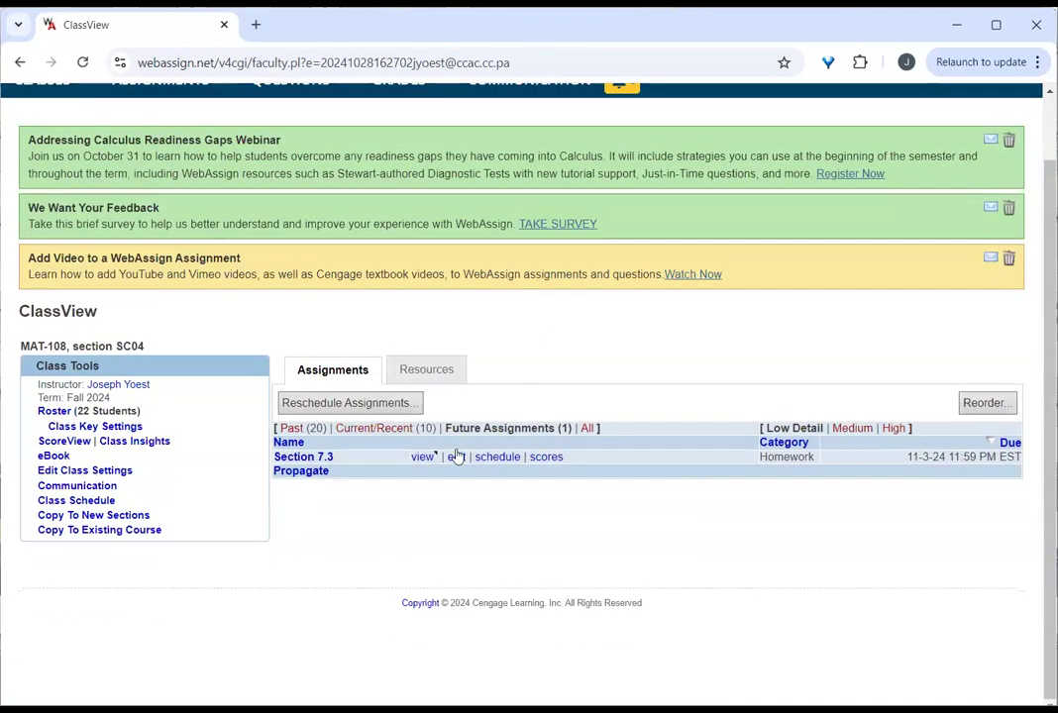
{"action": "left_click", "coordinate": [456, 457]}
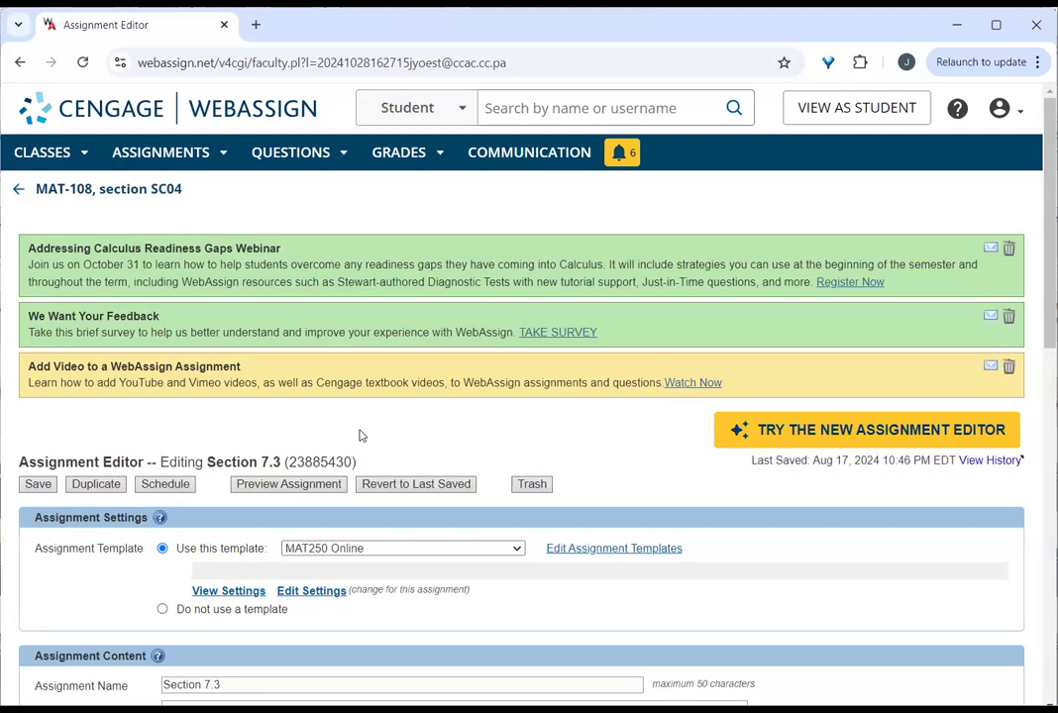
- Look over the settings and content of the Section 7.3 assignment and save it
{"action": "scroll", "coordinate": [360, 436], "scroll_direction": "down", "scroll_amount": 1}
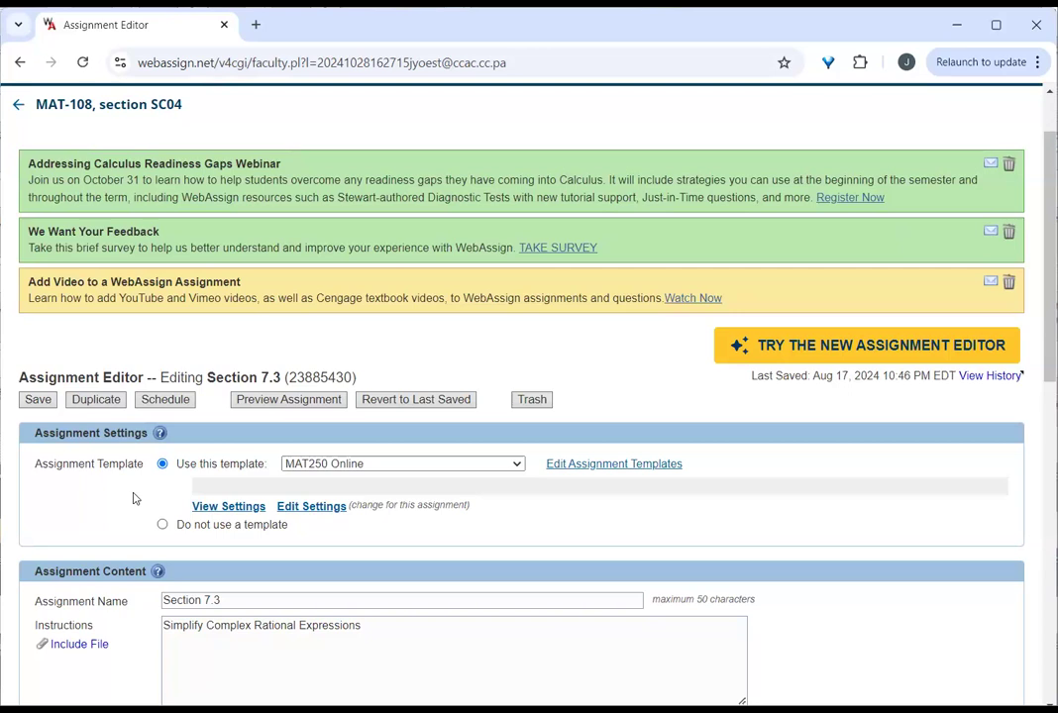
{"action": "scroll", "coordinate": [136, 499], "scroll_direction": "down", "scroll_amount": 2}
{"action": "scroll", "coordinate": [136, 499], "scroll_direction": "up", "scroll_amount": 2}
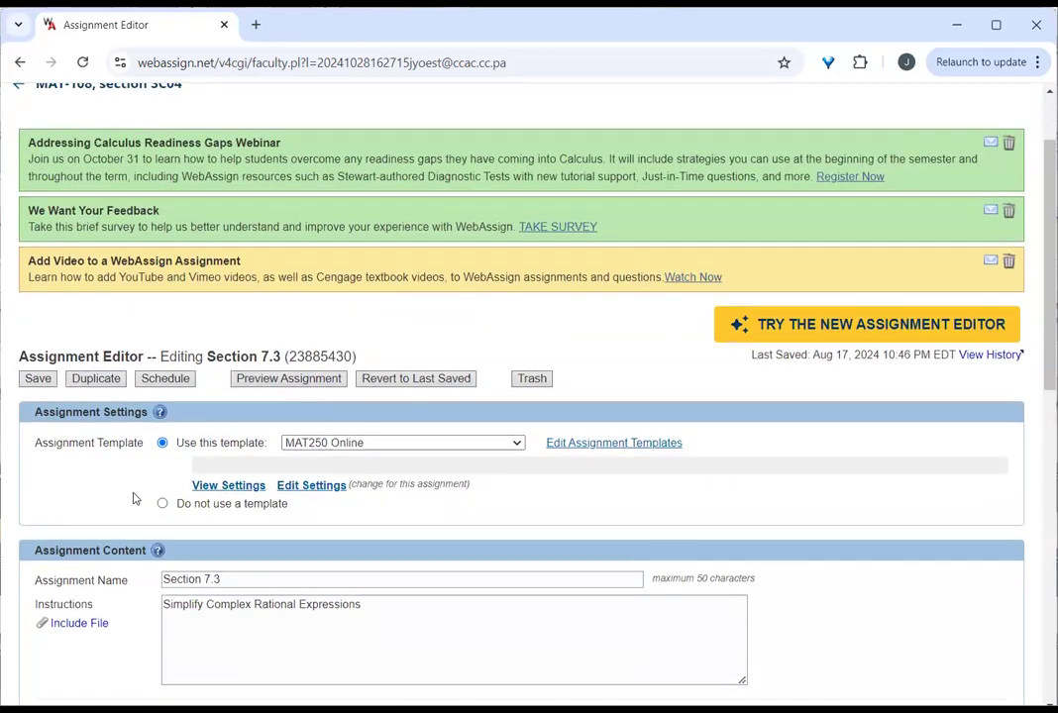
{"action": "left_click", "coordinate": [37, 379]}
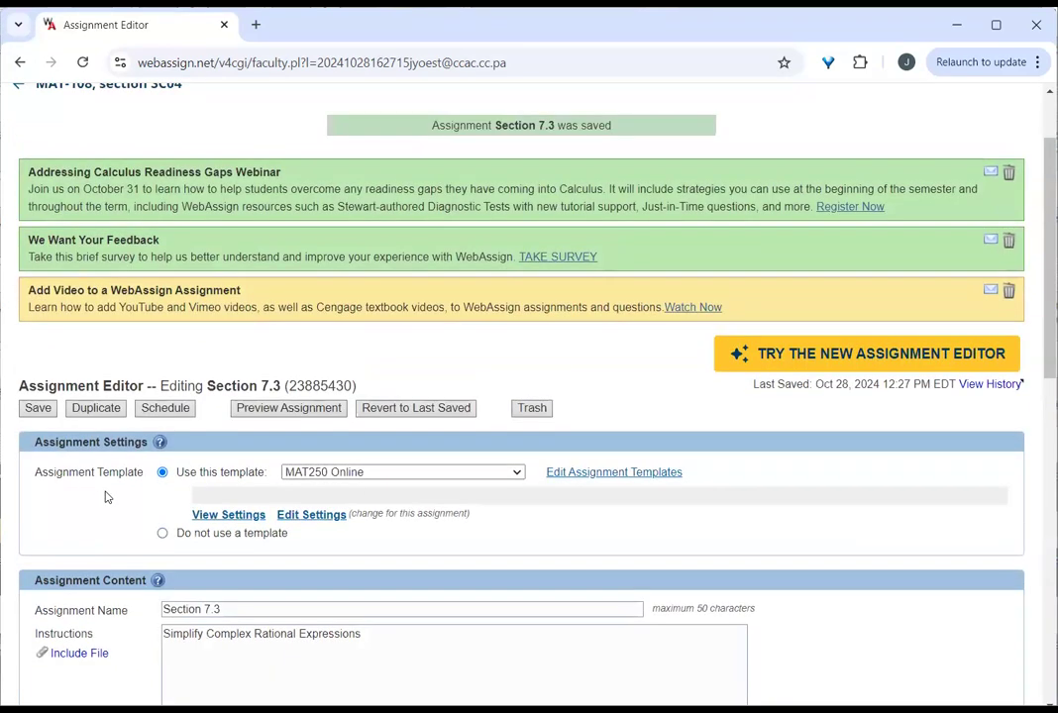
- Return from the assignment editor to the class view of MAT-108 section SC04
{"action": "scroll", "coordinate": [108, 496], "scroll_direction": "up", "scroll_amount": 2}
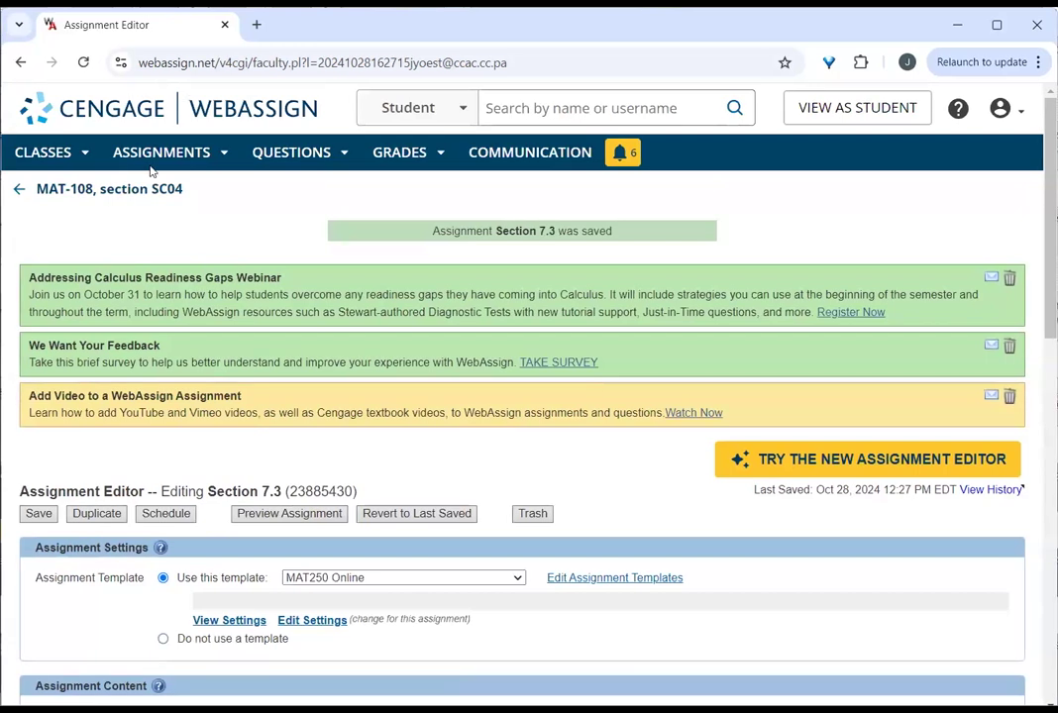
{"action": "left_click", "coordinate": [159, 167]}
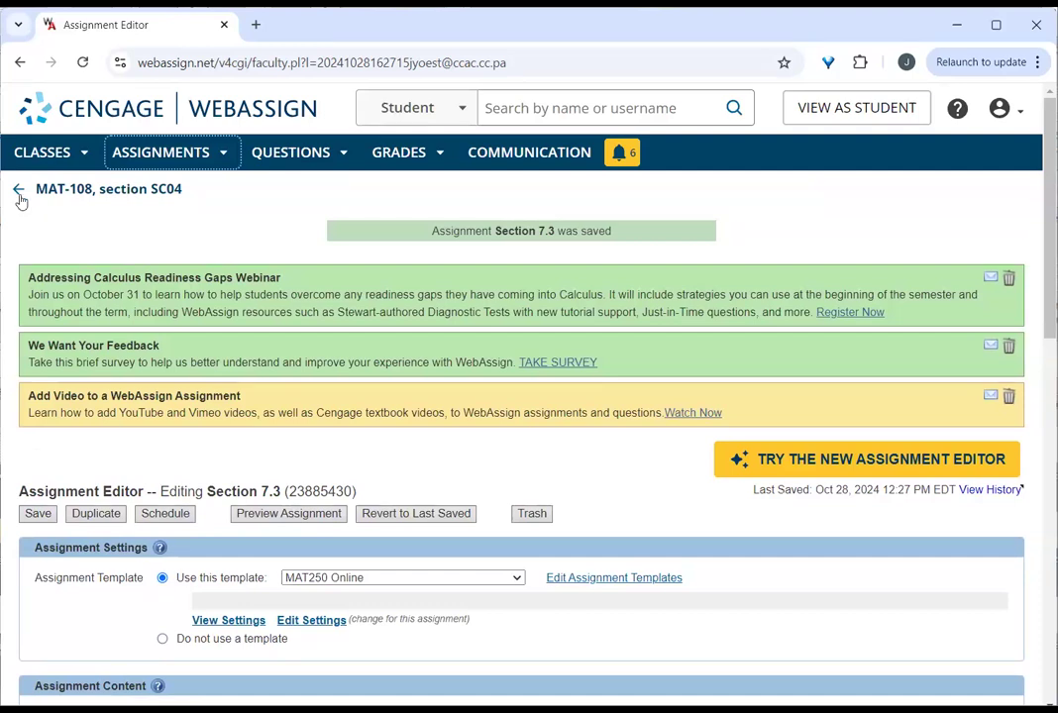
{"action": "scroll", "coordinate": [529, 208], "scroll_direction": "down", "scroll_amount": 1}
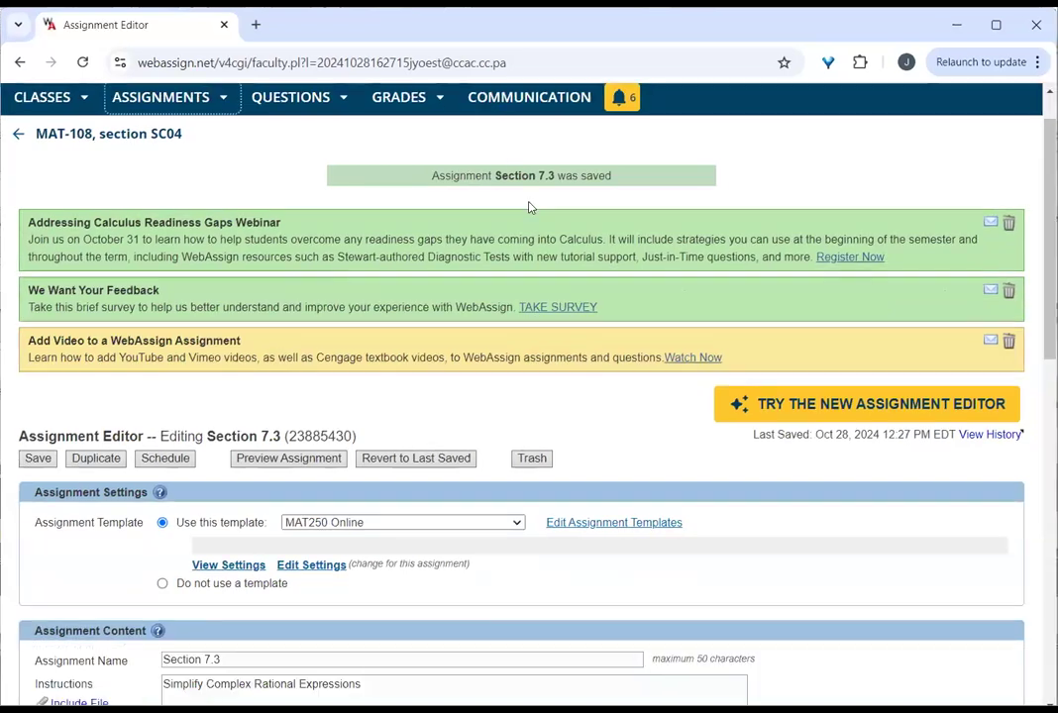
{"action": "left_click_drag", "start_coordinate": [433, 177], "coordinate": [614, 179]}
{"action": "scroll", "coordinate": [178, 195], "scroll_direction": "up", "scroll_amount": 1}
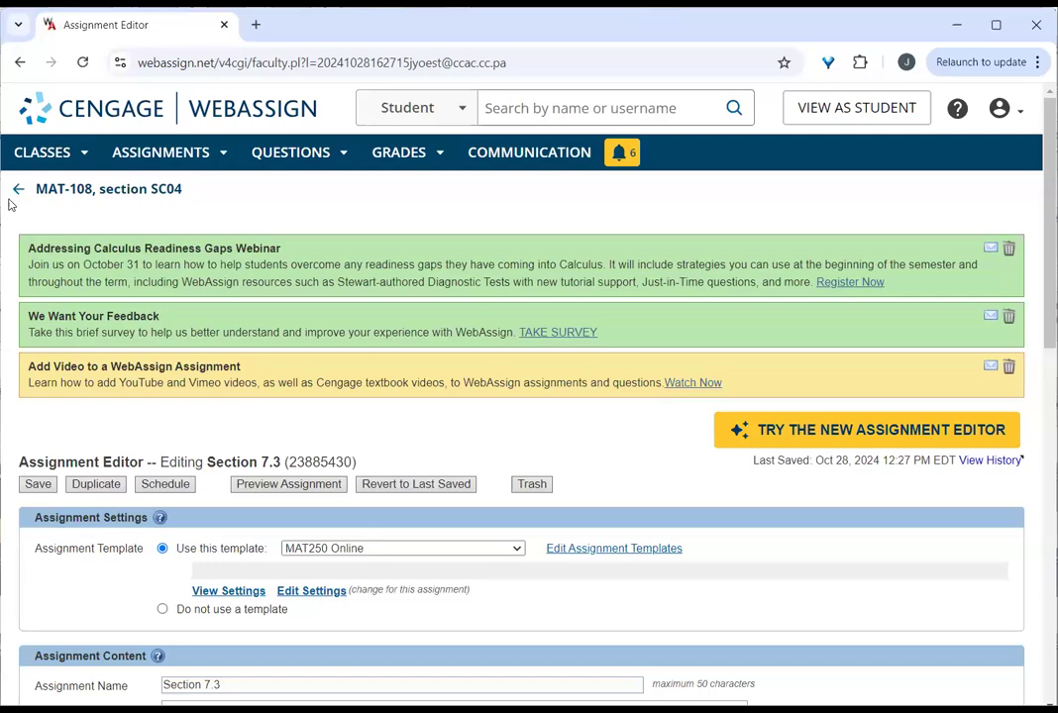
{"action": "left_click", "coordinate": [14, 189]}
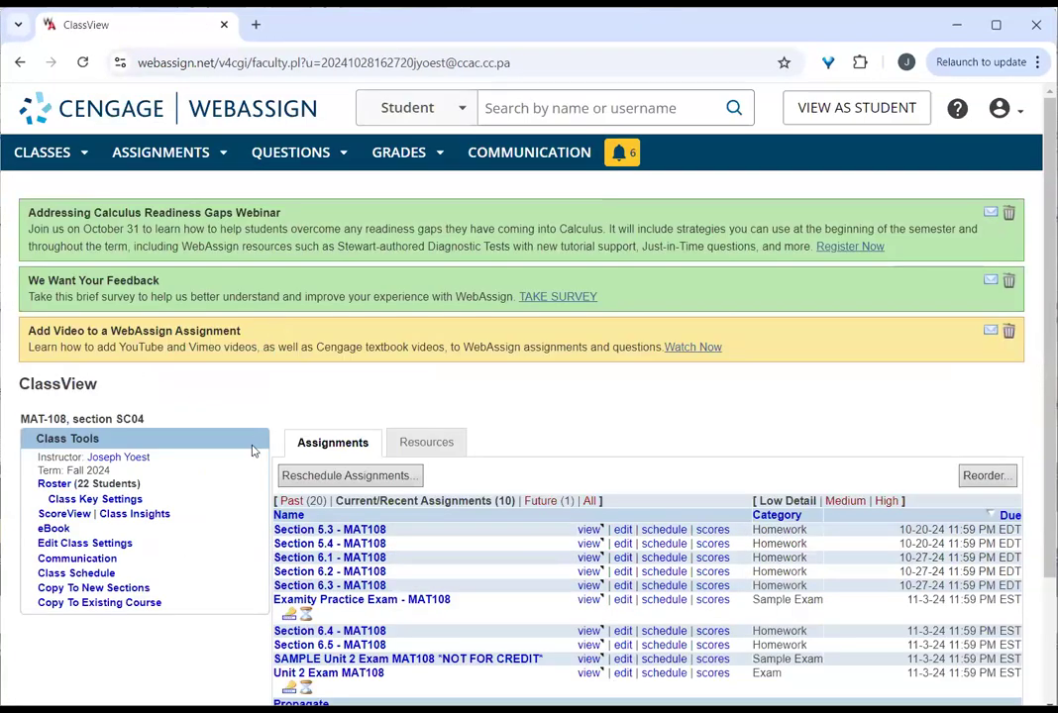
- Reopen assignment rescheduling and set Section 7.3 under the future assignments to not scheduled
{"action": "scroll", "coordinate": [252, 451], "scroll_direction": "down", "scroll_amount": 2}
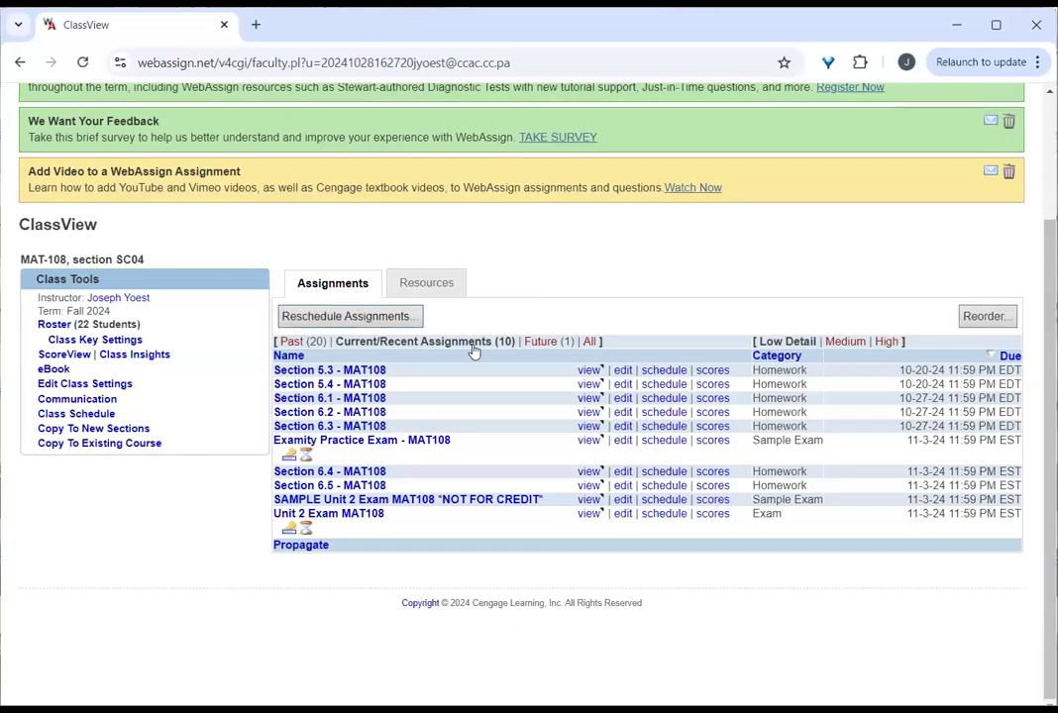
{"action": "left_click", "coordinate": [376, 316]}
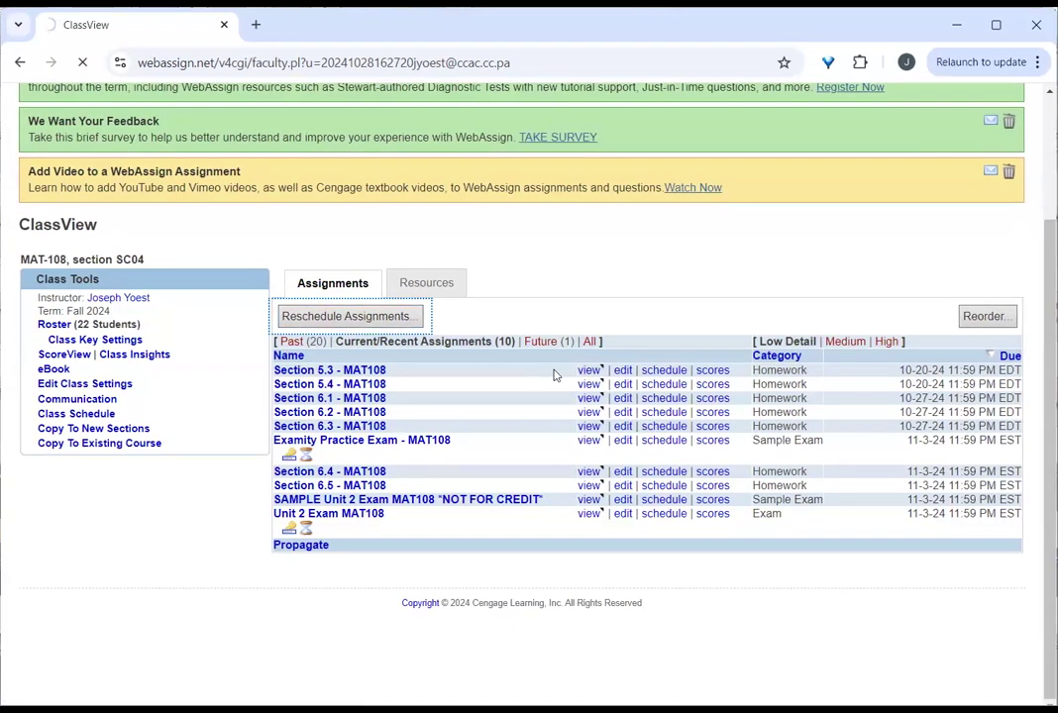
{"action": "scroll", "coordinate": [553, 374], "scroll_direction": "down", "scroll_amount": 4}
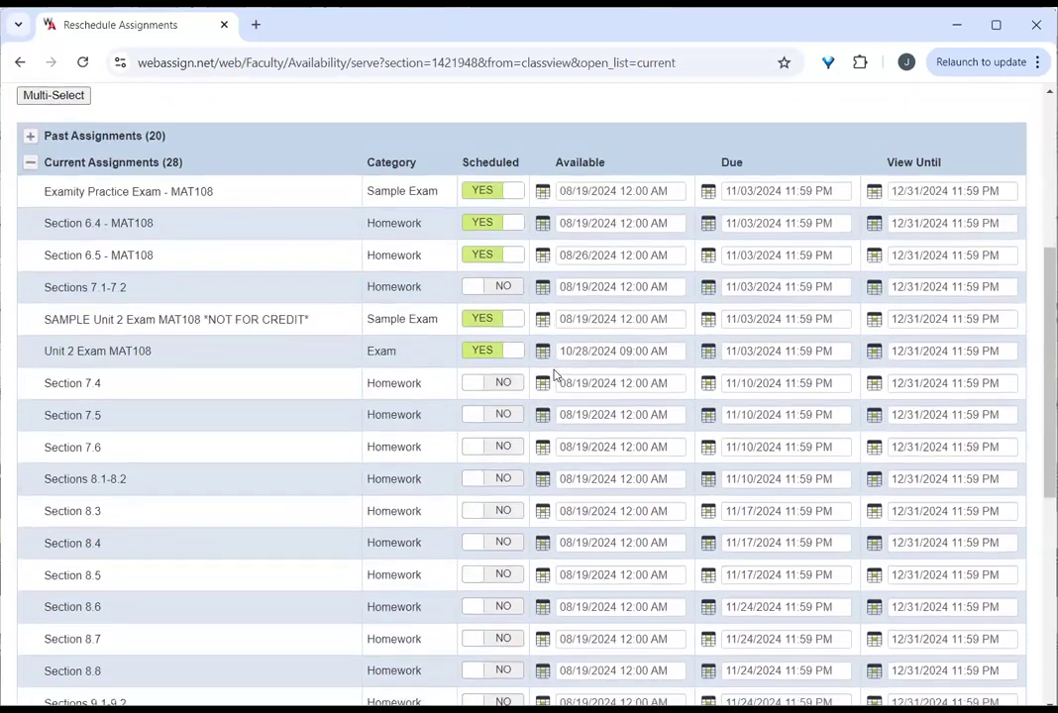
{"action": "scroll", "coordinate": [436, 405], "scroll_direction": "down", "scroll_amount": 5}
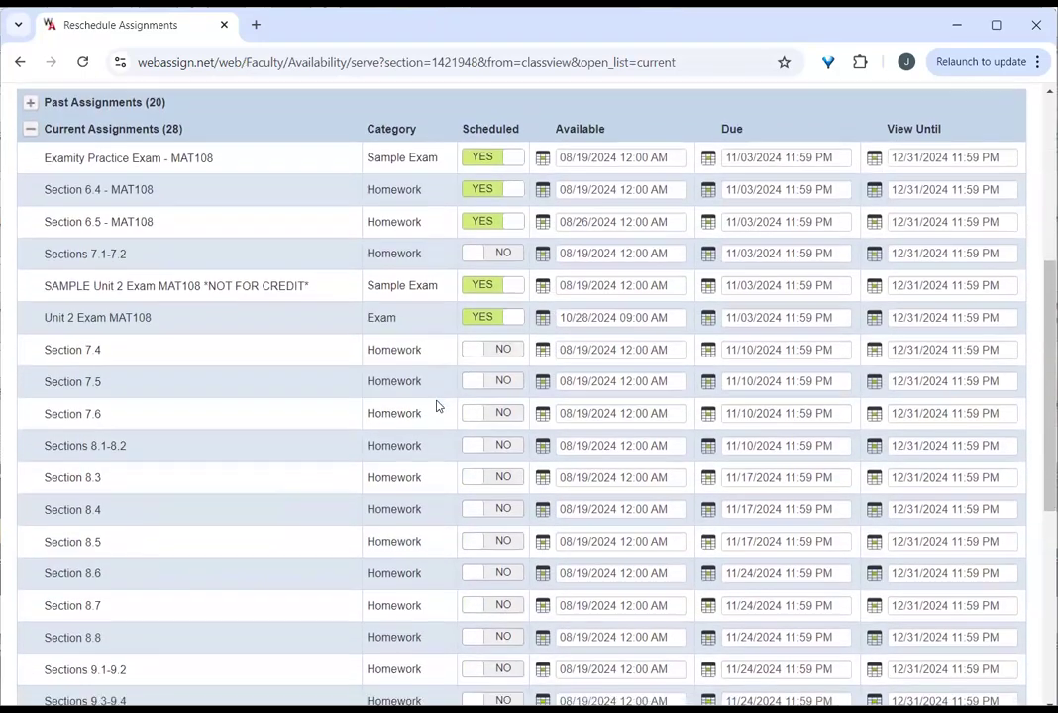
{"action": "left_click", "coordinate": [102, 575]}
{"action": "scroll", "coordinate": [396, 495], "scroll_direction": "down", "scroll_amount": 2}
{"action": "left_click", "coordinate": [494, 447]}
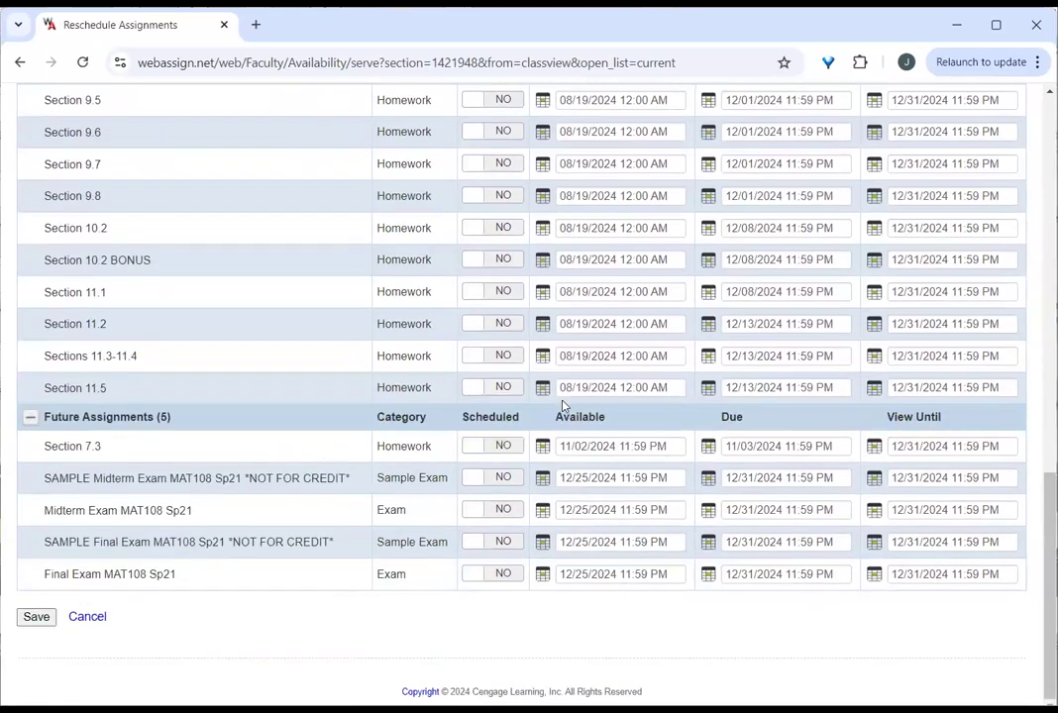
- Copy Section 11.5's available date, 08/19/2024 12:00 AM, to Section 7.3 and save the schedule
{"action": "triple_click", "coordinate": [593, 387]}
{"action": "key", "text": "ctrl+c"}
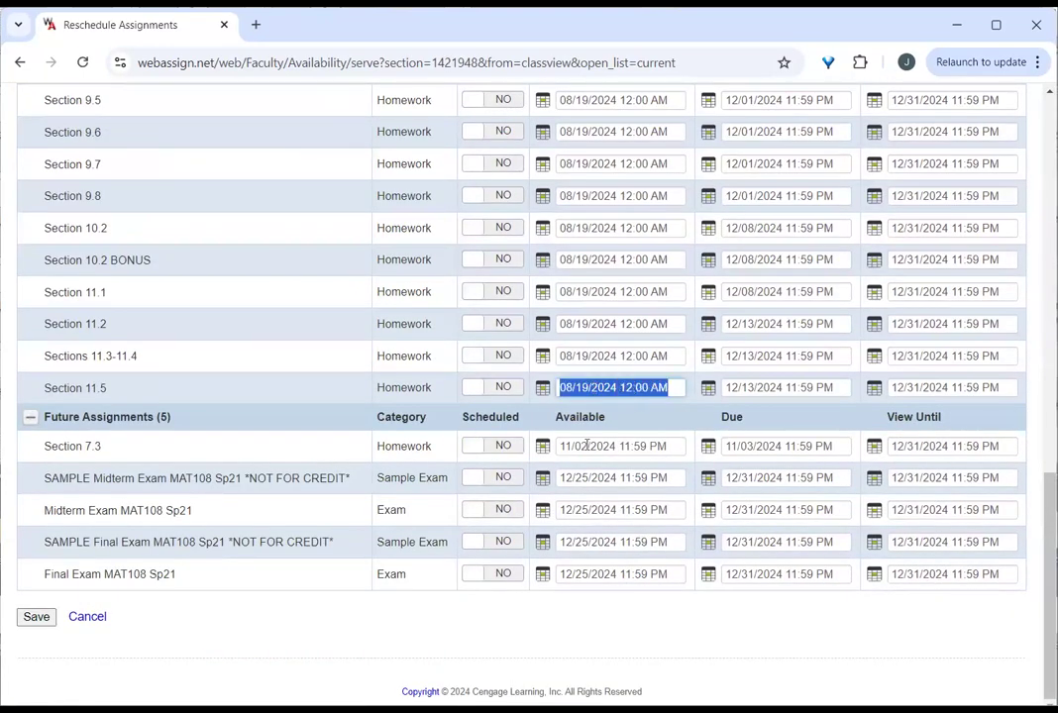
{"action": "triple_click", "coordinate": [587, 446]}
{"action": "key", "text": "ctrl+v"}
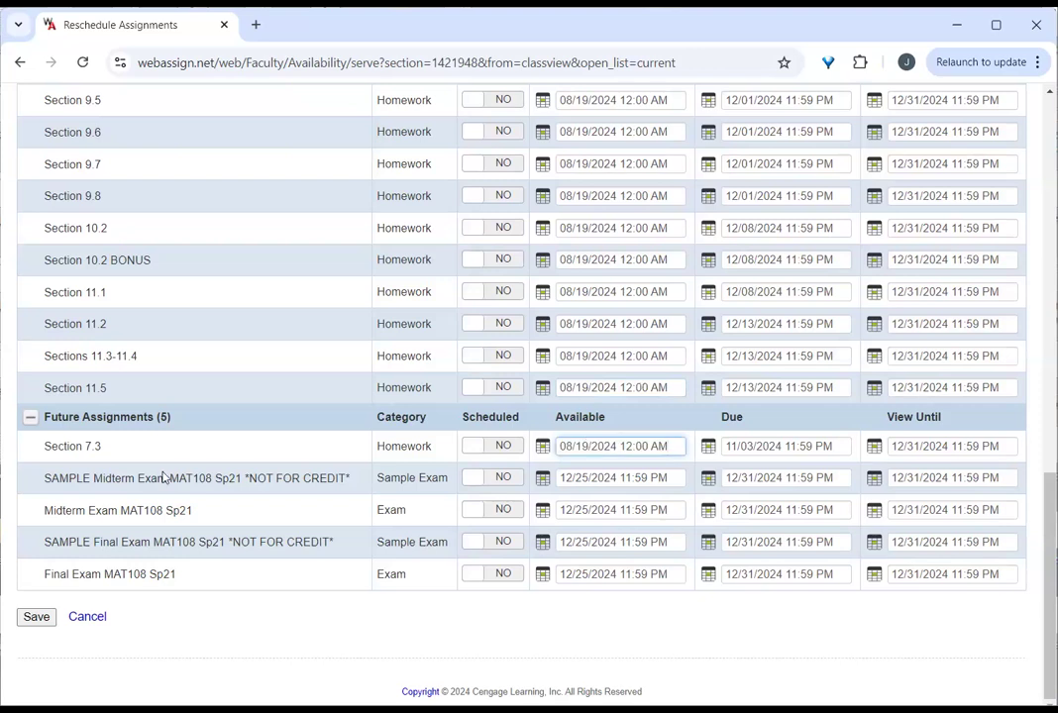
{"action": "left_click", "coordinate": [36, 617]}
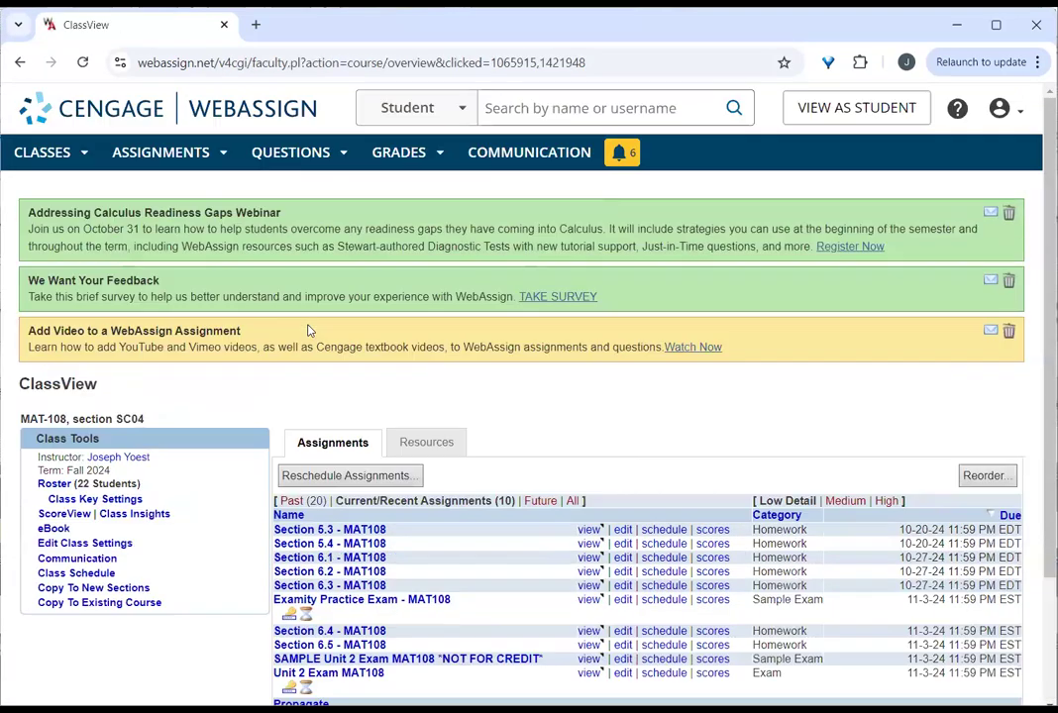
- View the future assignments list for MAT-108 section SC04
{"action": "scroll", "coordinate": [309, 331], "scroll_direction": "down", "scroll_amount": 2}
{"action": "left_click", "coordinate": [542, 342]}
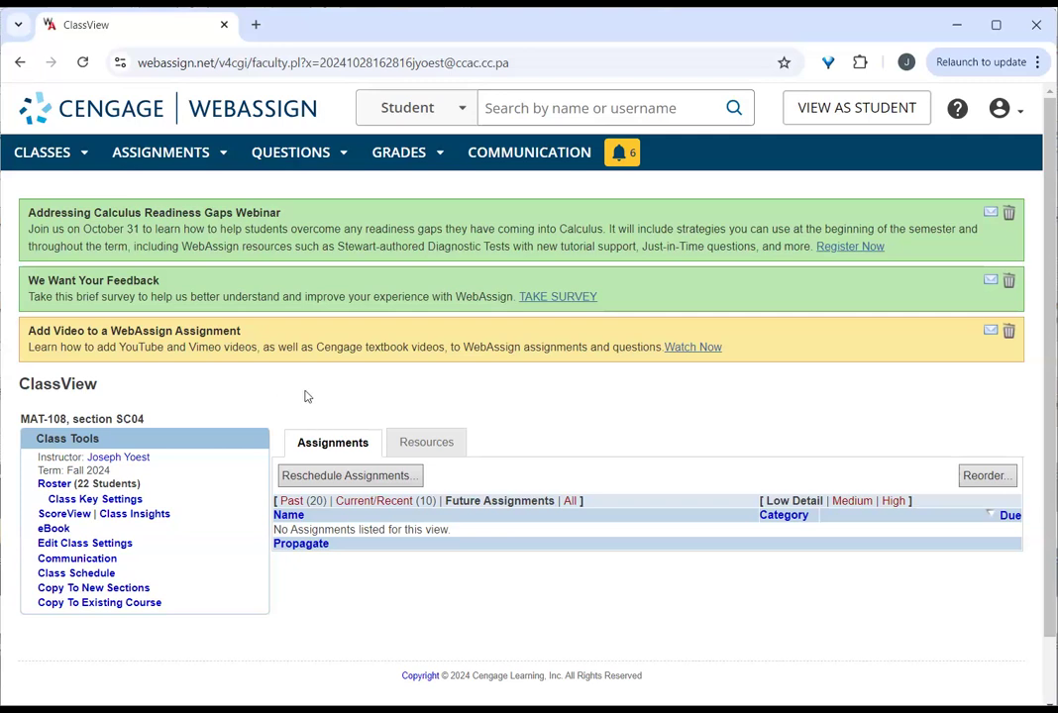
{"action": "scroll", "coordinate": [305, 397], "scroll_direction": "down", "scroll_amount": 1}
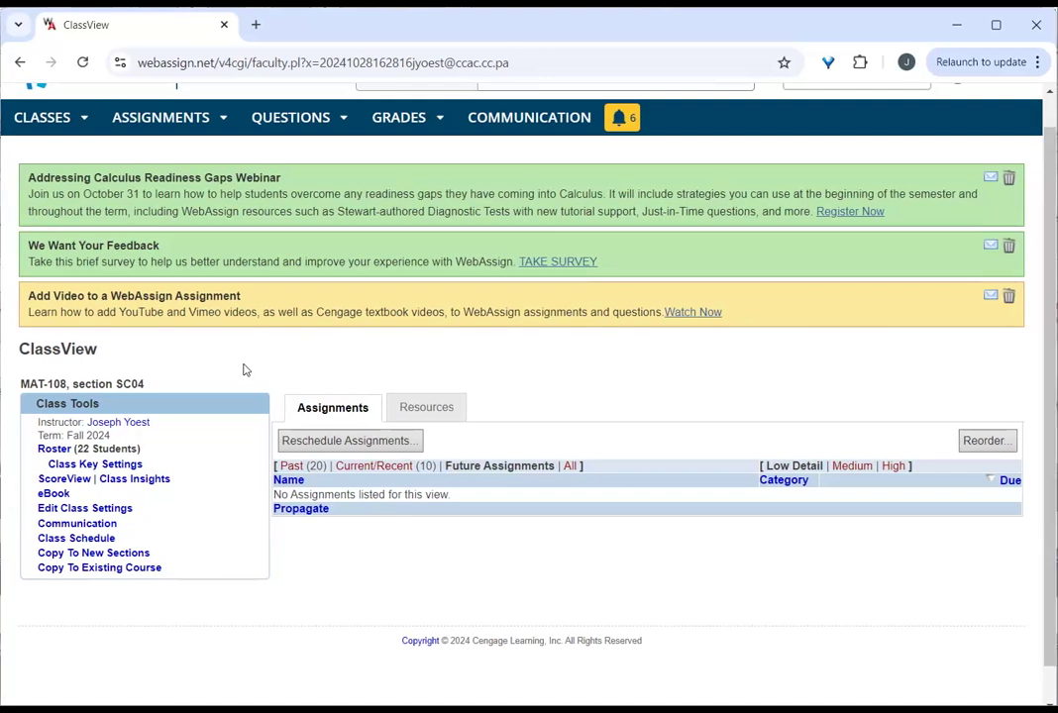
- Open Section 7.3 from the instructor's own assignments list for editing
{"action": "scroll", "coordinate": [242, 371], "scroll_direction": "up", "scroll_amount": 1}
{"action": "left_click", "coordinate": [163, 159]}
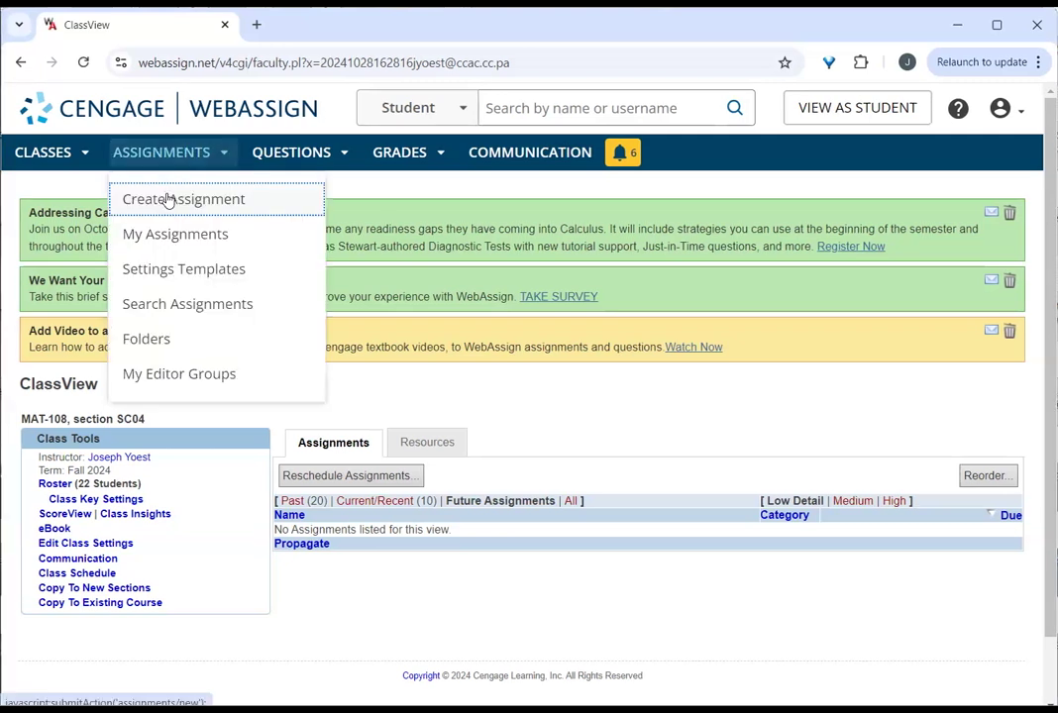
{"action": "left_click", "coordinate": [171, 235]}
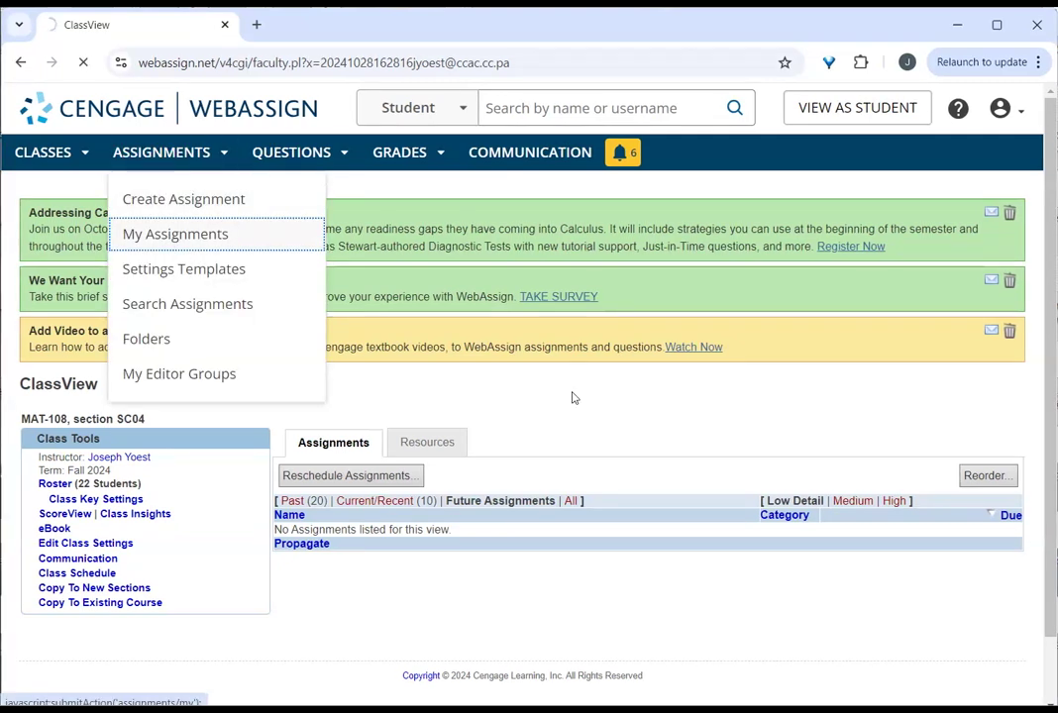
{"action": "scroll", "coordinate": [573, 397], "scroll_direction": "down", "scroll_amount": 1}
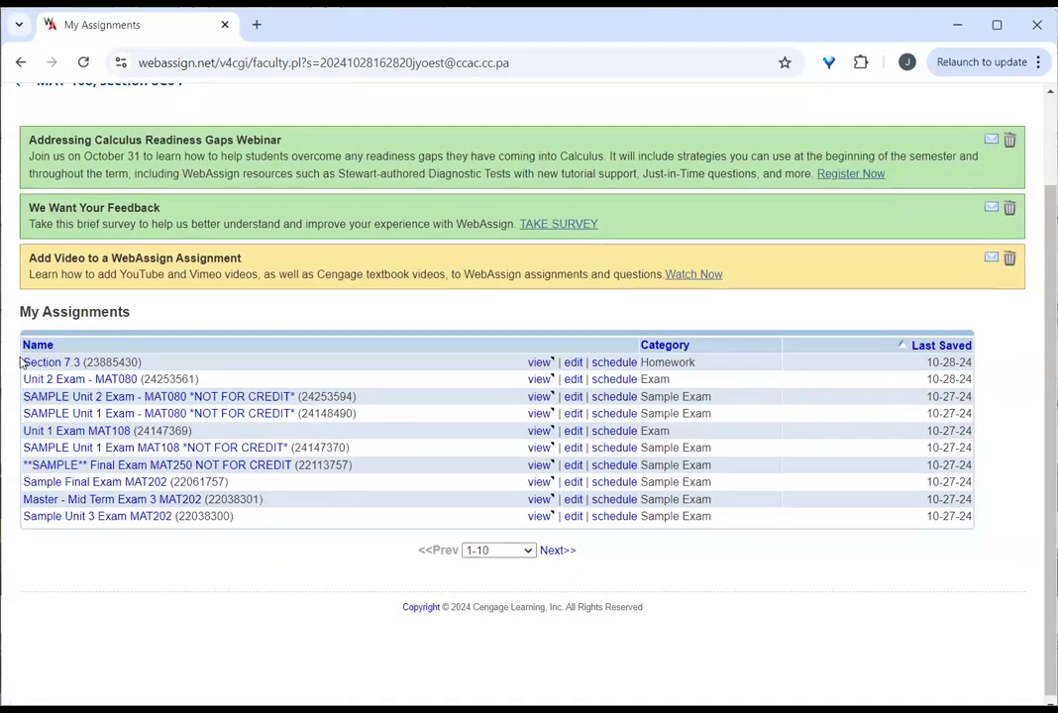
{"action": "left_click", "coordinate": [572, 364]}
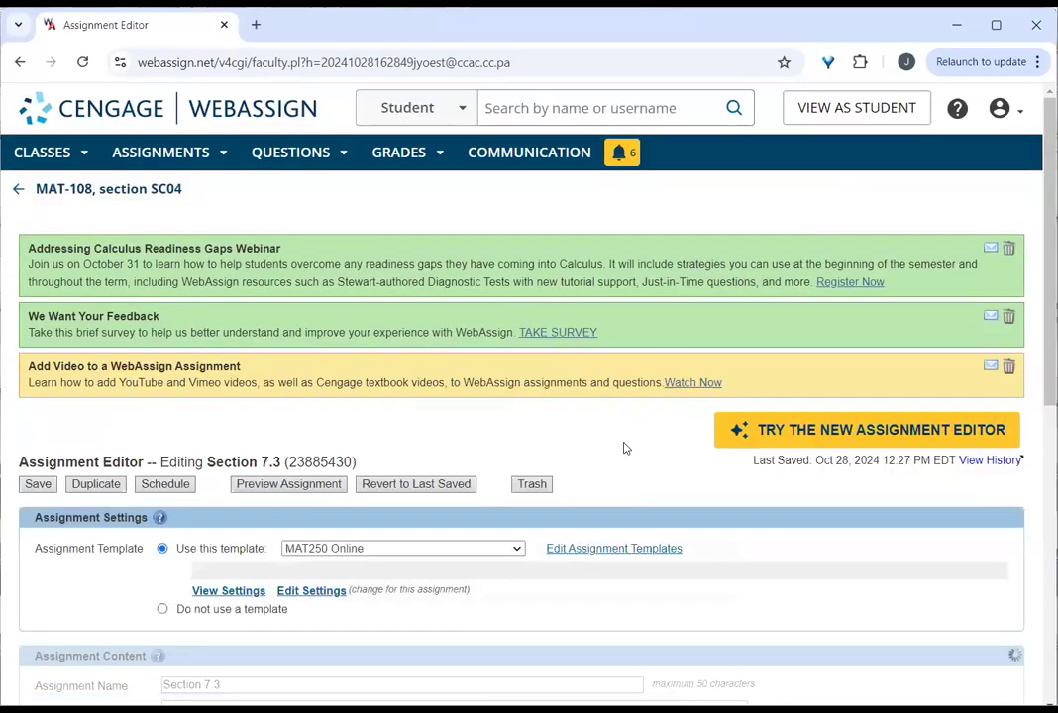
- Examine Section 7.3's name, instructions and question list, expanding all questions to show their content
{"action": "scroll", "coordinate": [624, 447], "scroll_direction": "down", "scroll_amount": 5}
{"action": "left_click_drag", "start_coordinate": [221, 277], "coordinate": [163, 278]}
{"action": "left_click", "coordinate": [296, 305]}
{"action": "left_click", "coordinate": [252, 279]}
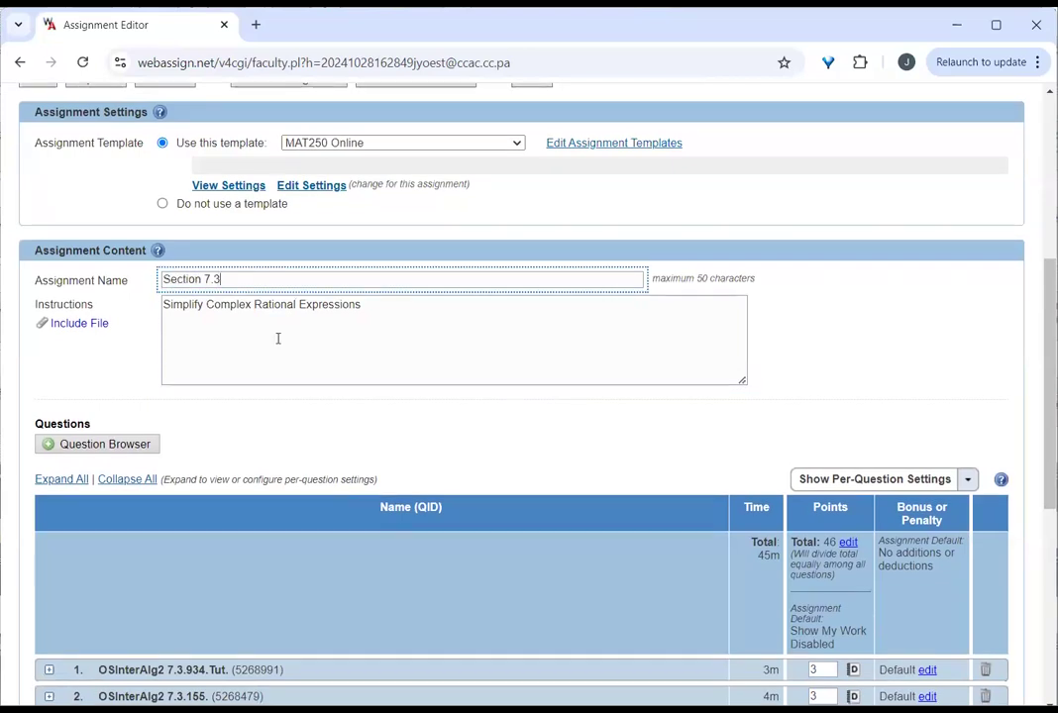
{"action": "scroll", "coordinate": [267, 322], "scroll_direction": "down", "scroll_amount": 5}
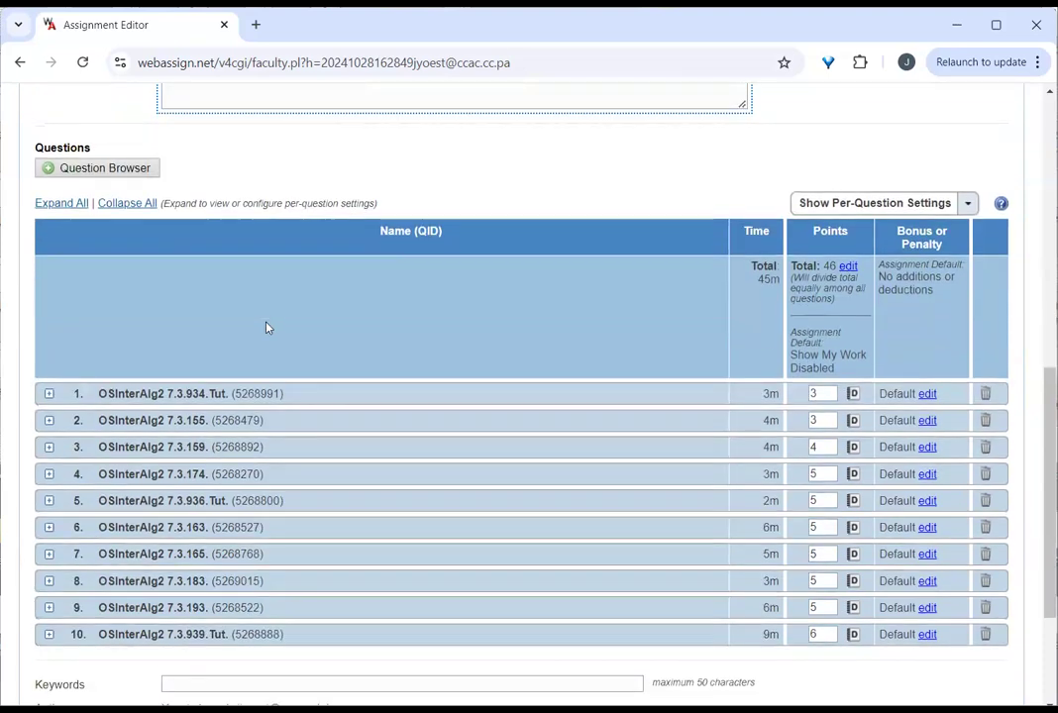
{"action": "scroll", "coordinate": [604, 343], "scroll_direction": "up", "scroll_amount": 1}
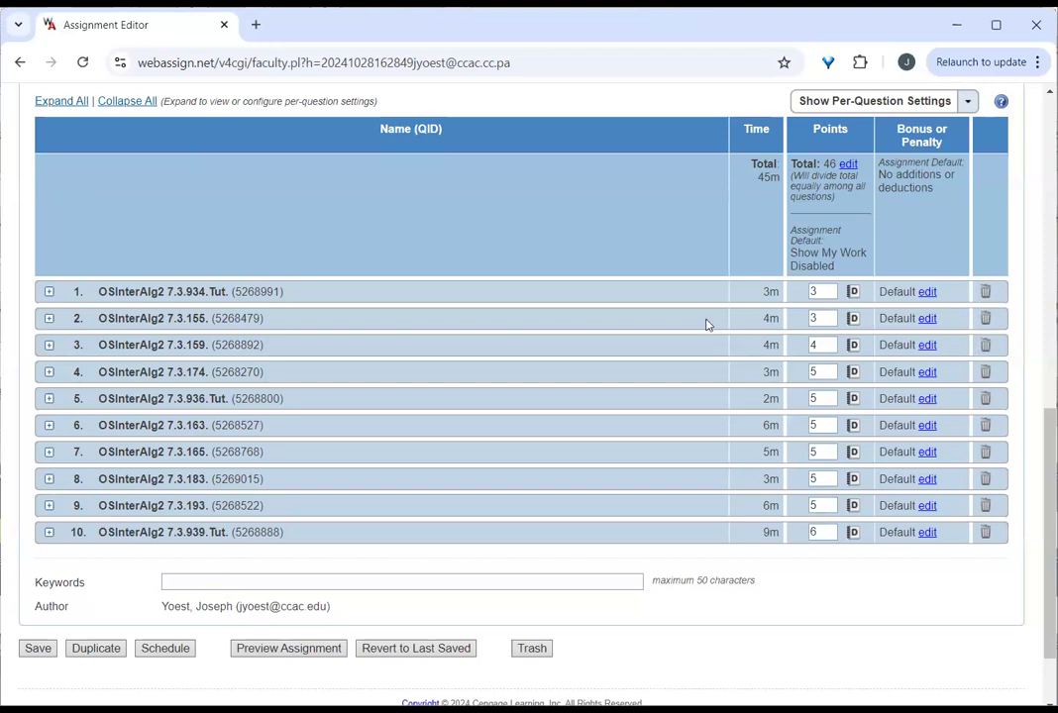
{"action": "scroll", "coordinate": [435, 383], "scroll_direction": "up", "scroll_amount": 1}
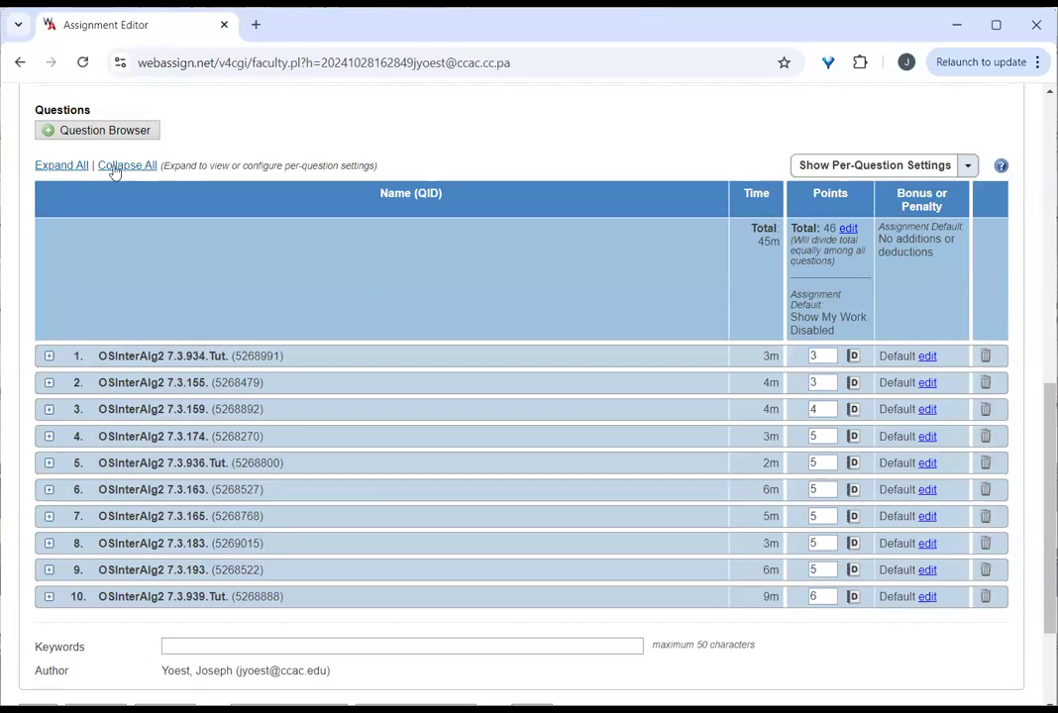
{"action": "left_click", "coordinate": [66, 168]}
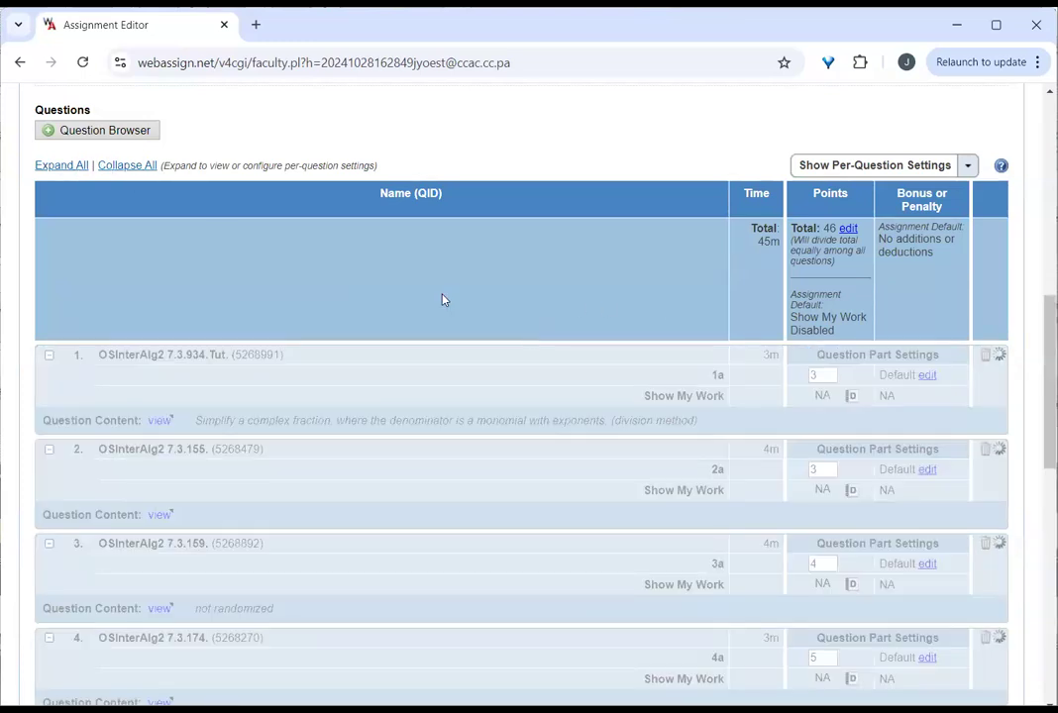
{"action": "scroll", "coordinate": [415, 505], "scroll_direction": "down", "scroll_amount": 5}
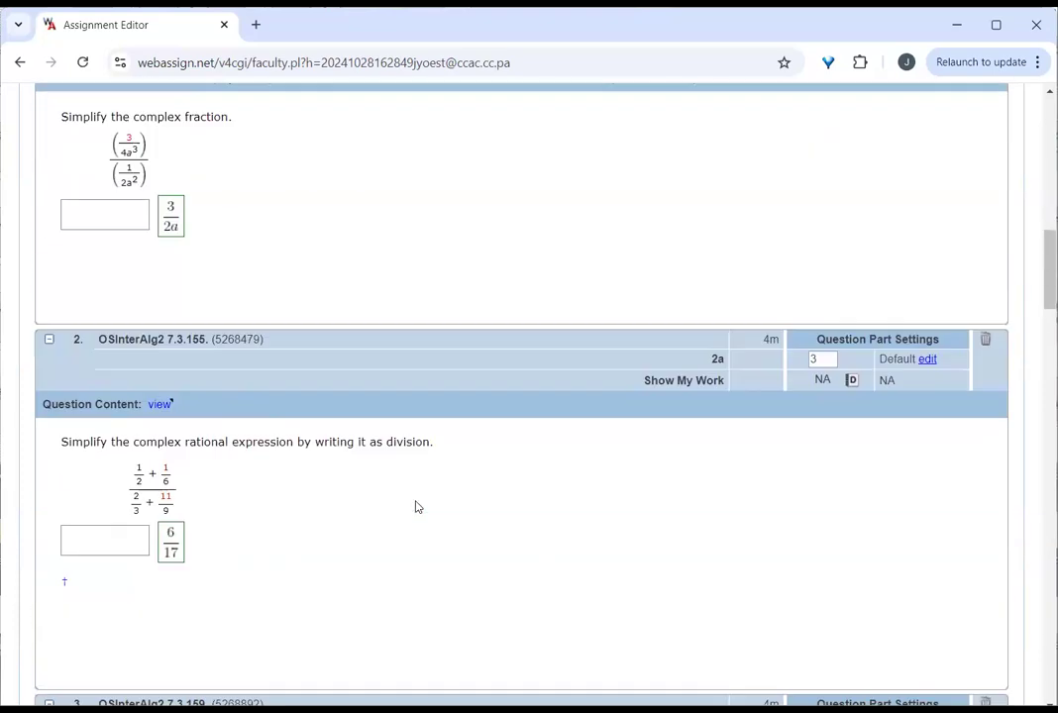
{"action": "scroll", "coordinate": [415, 507], "scroll_direction": "up", "scroll_amount": 10}
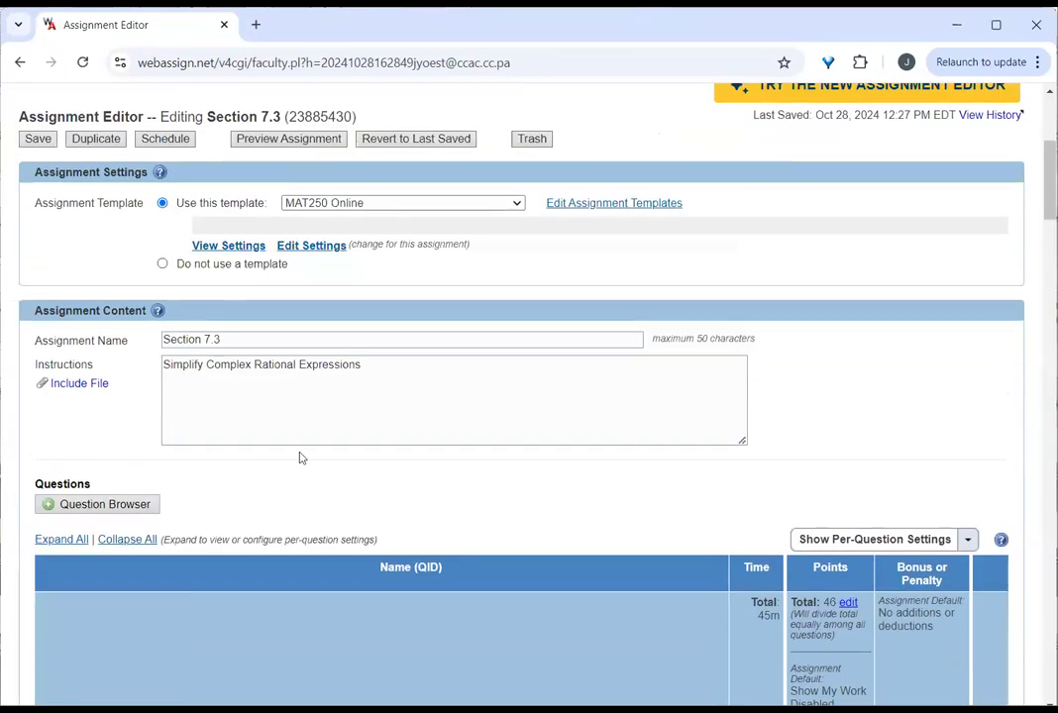
{"action": "scroll", "coordinate": [302, 458], "scroll_direction": "down", "scroll_amount": 2}
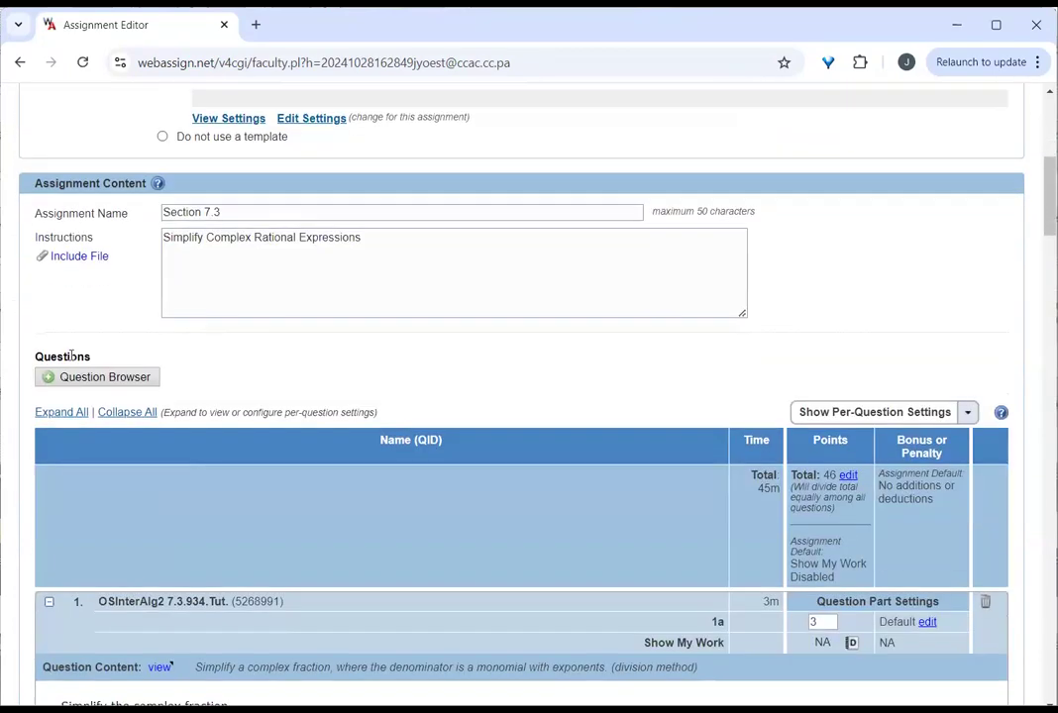
- Browse for questions in Intermediate Algebra, chapter 7, section 7.3: Simplify Complex Rational Expressions, and list them in Full View
{"action": "left_click", "coordinate": [119, 384]}
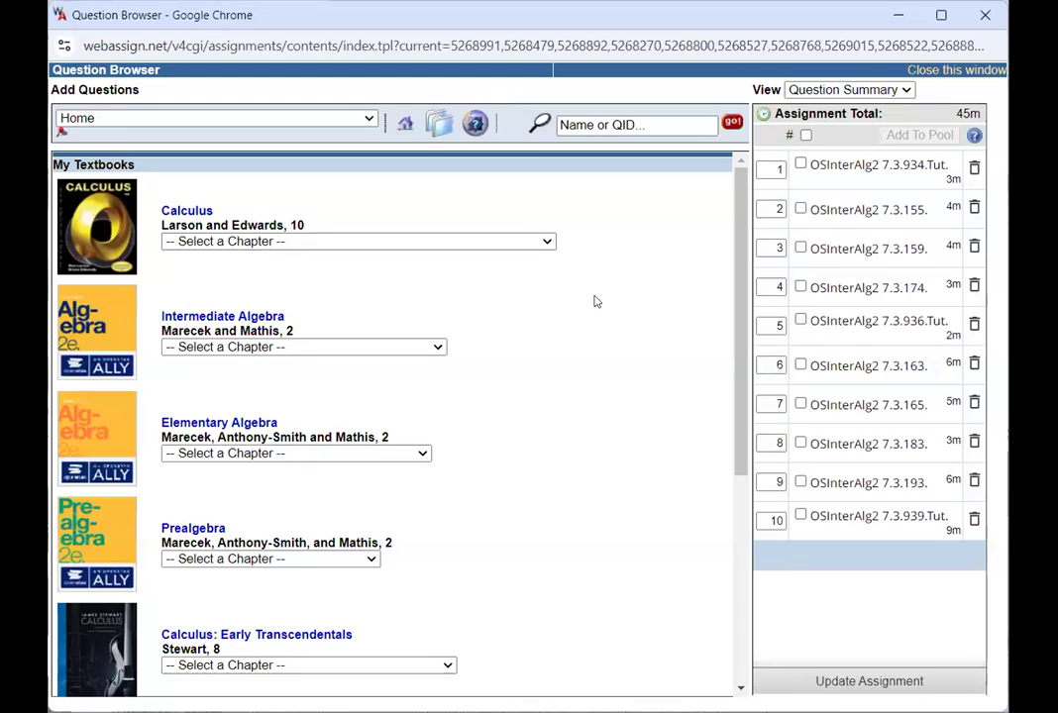
{"action": "scroll", "coordinate": [640, 367], "scroll_direction": "down", "scroll_amount": 1}
{"action": "scroll", "coordinate": [640, 366], "scroll_direction": "up", "scroll_amount": 1}
{"action": "scroll", "coordinate": [640, 367], "scroll_direction": "down", "scroll_amount": 1}
{"action": "scroll", "coordinate": [640, 367], "scroll_direction": "up", "scroll_amount": 1}
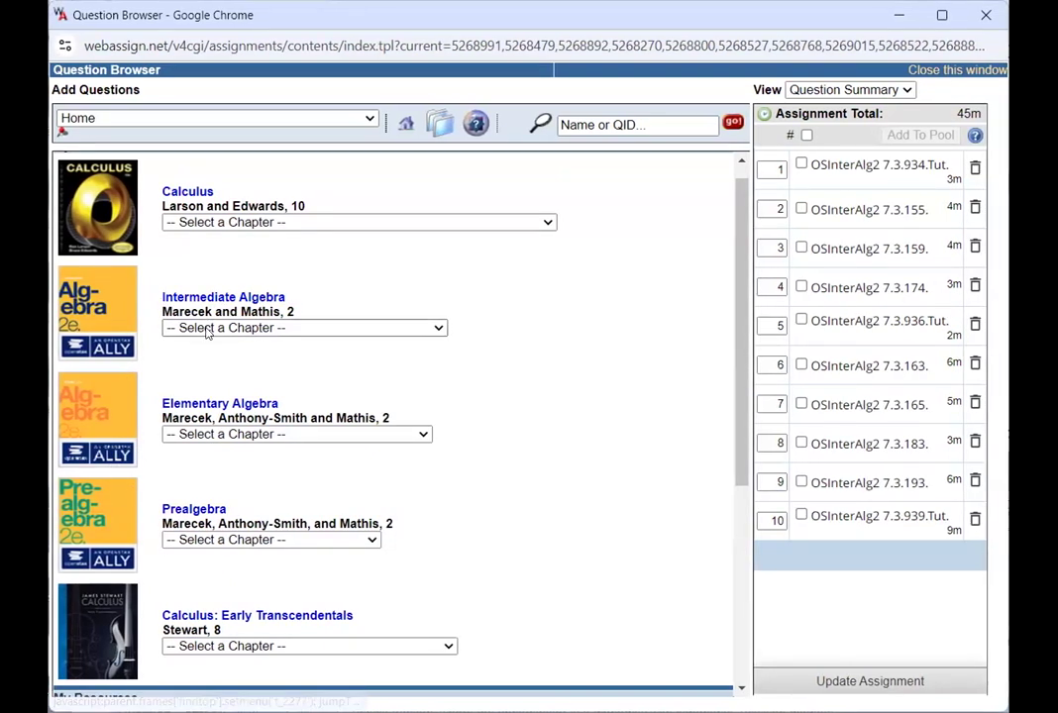
{"action": "left_click", "coordinate": [177, 329]}
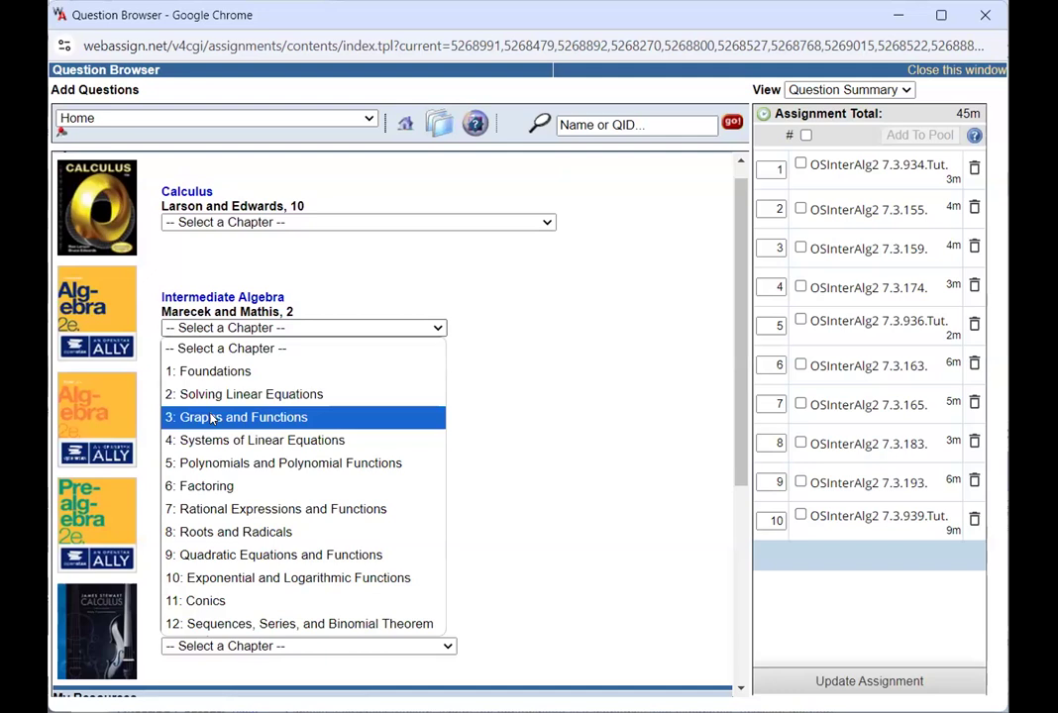
{"action": "left_click", "coordinate": [226, 510]}
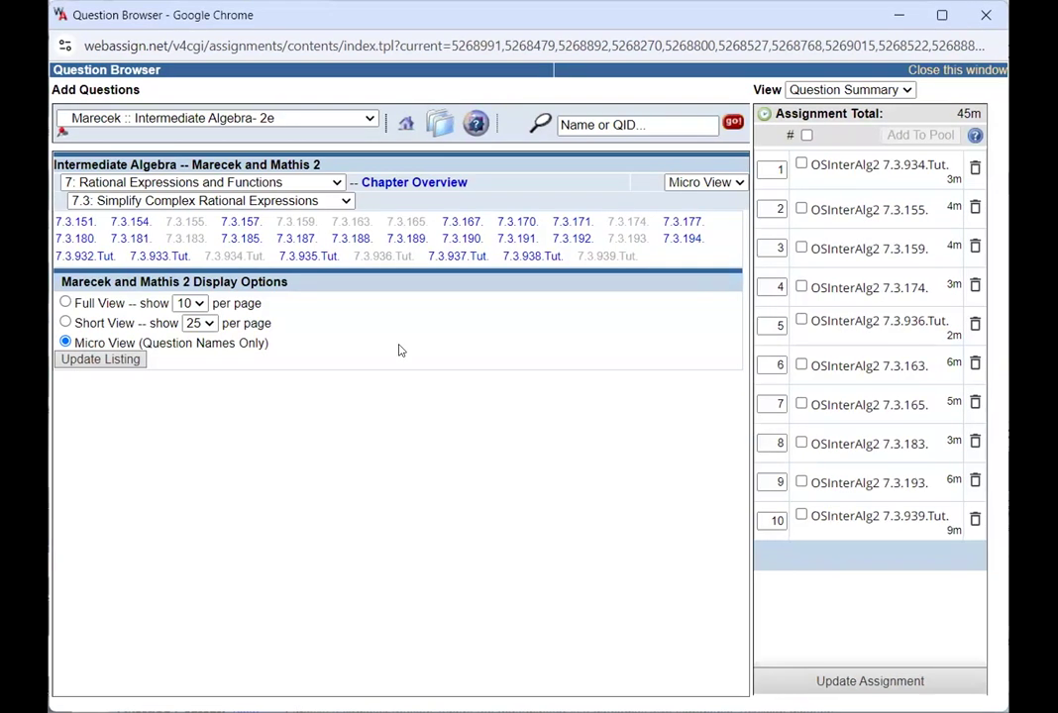
{"action": "left_click", "coordinate": [100, 306]}
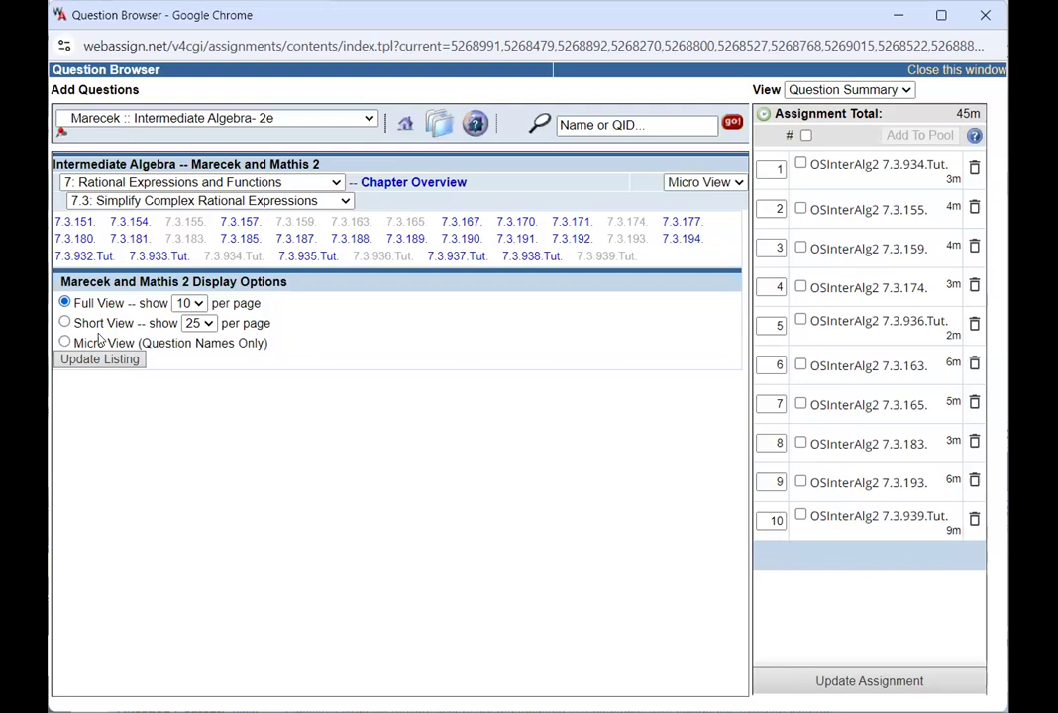
{"action": "left_click", "coordinate": [99, 360]}
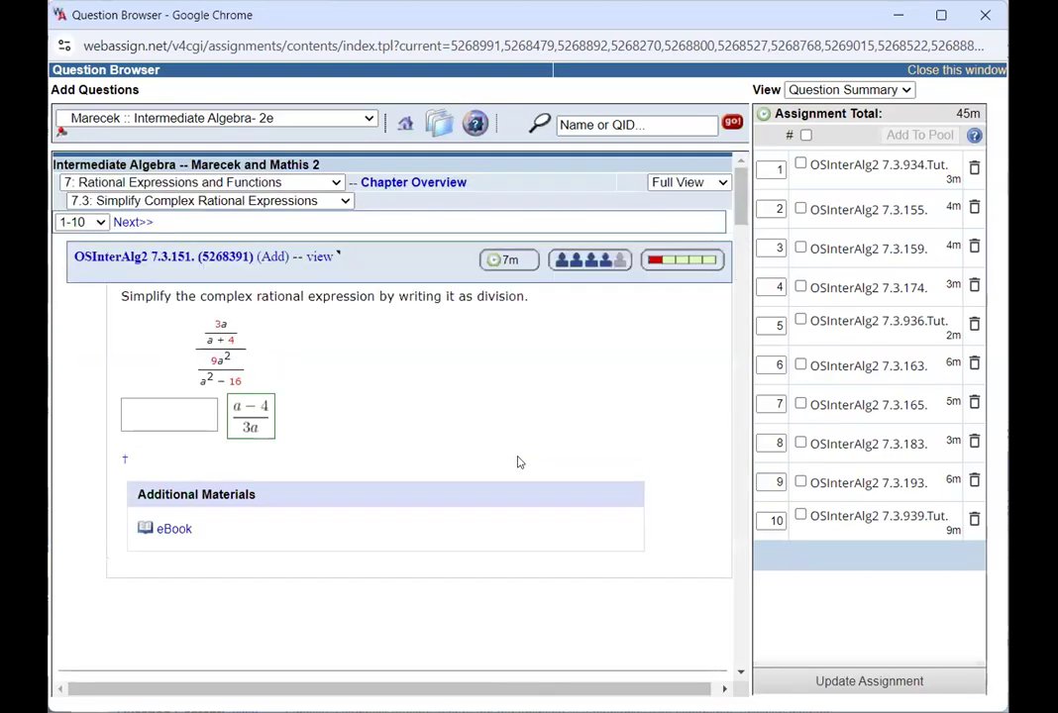
- Add question OSInterAlg2 7.3.157 to the assignment and remove question OSInterAlg2 7.3.183
{"action": "scroll", "coordinate": [532, 404], "scroll_direction": "down", "scroll_amount": 10}
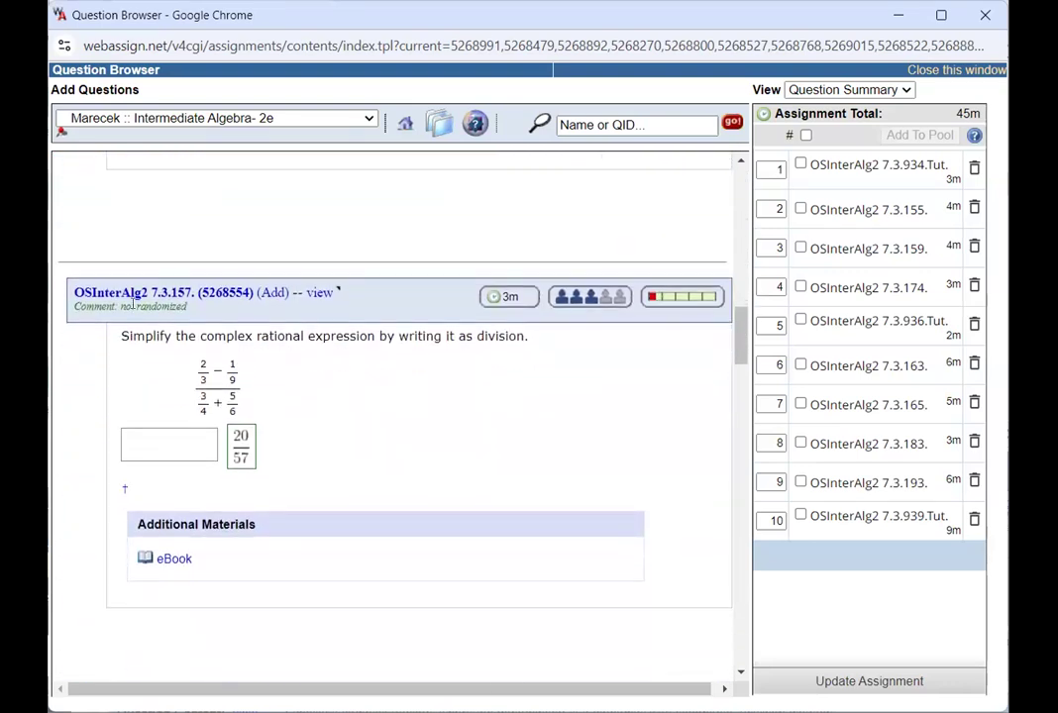
{"action": "left_click", "coordinate": [273, 292]}
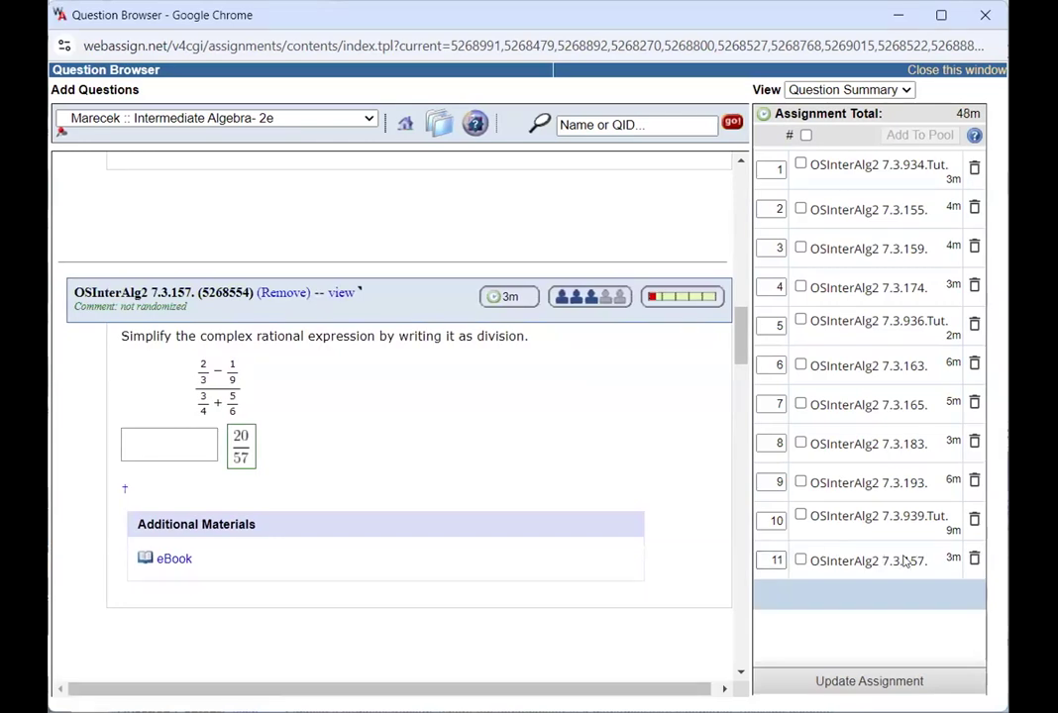
{"action": "left_click", "coordinate": [974, 441]}
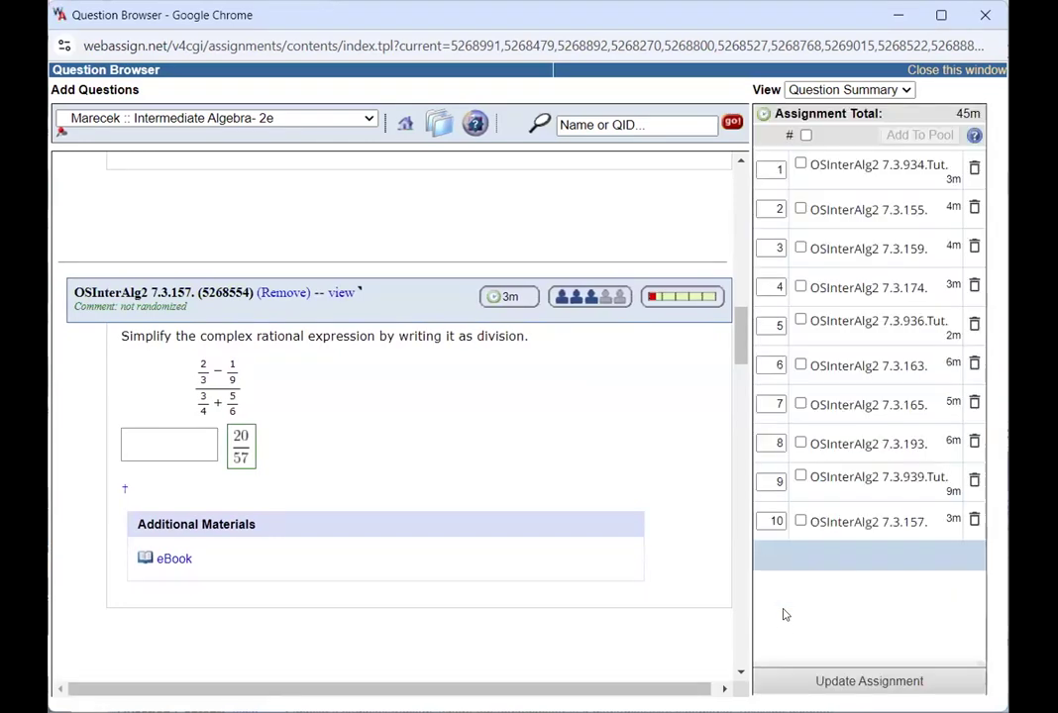
- Move question OSInterAlg2 7.3.157 to position 5 and update the assignment with the changed question list
{"action": "left_click", "coordinate": [778, 521]}
{"action": "key", "text": "BackSpace"}
{"action": "key", "text": "BackSpace"}
{"action": "type", "text": "5"}
{"action": "left_click", "coordinate": [862, 596]}
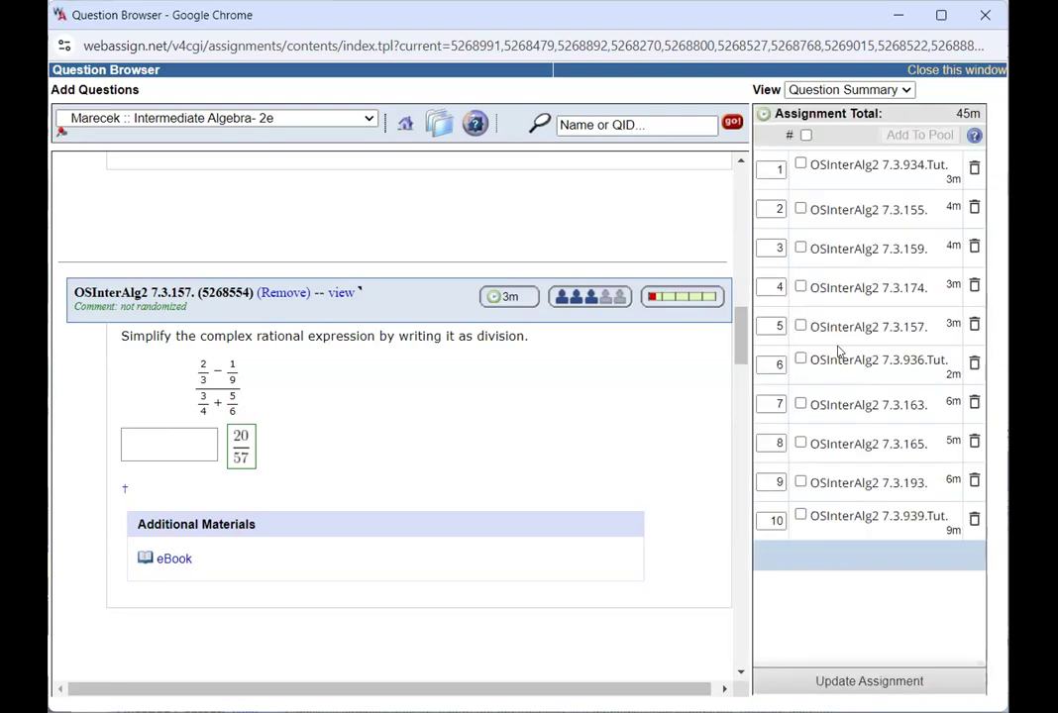
{"action": "double_click", "coordinate": [919, 325]}
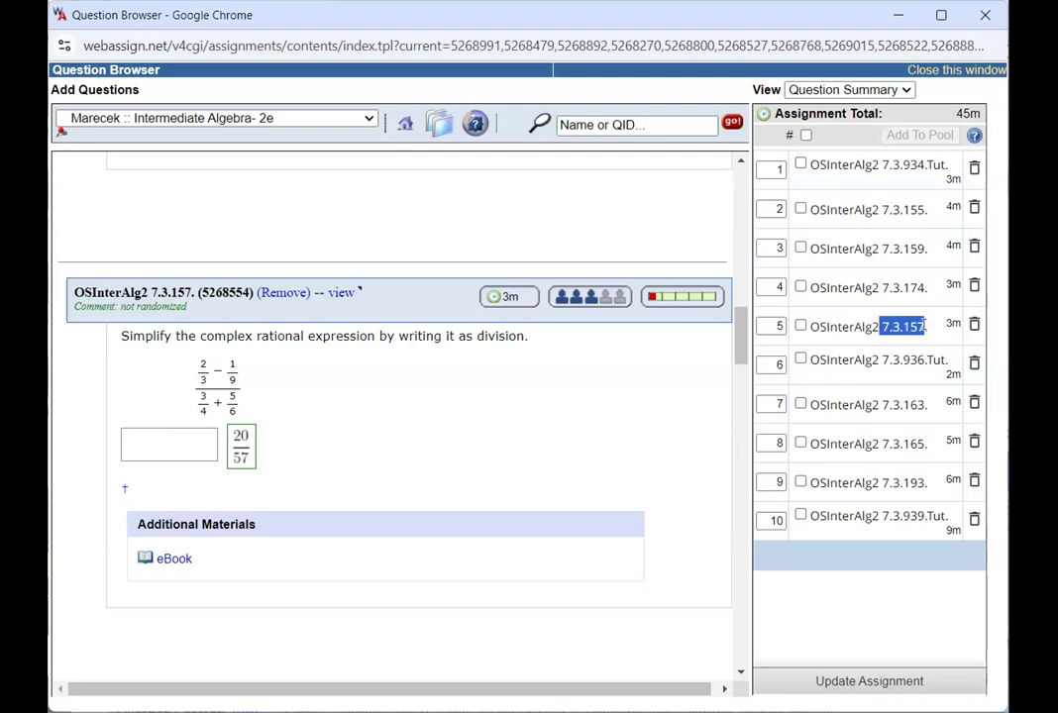
{"action": "left_click", "coordinate": [813, 600]}
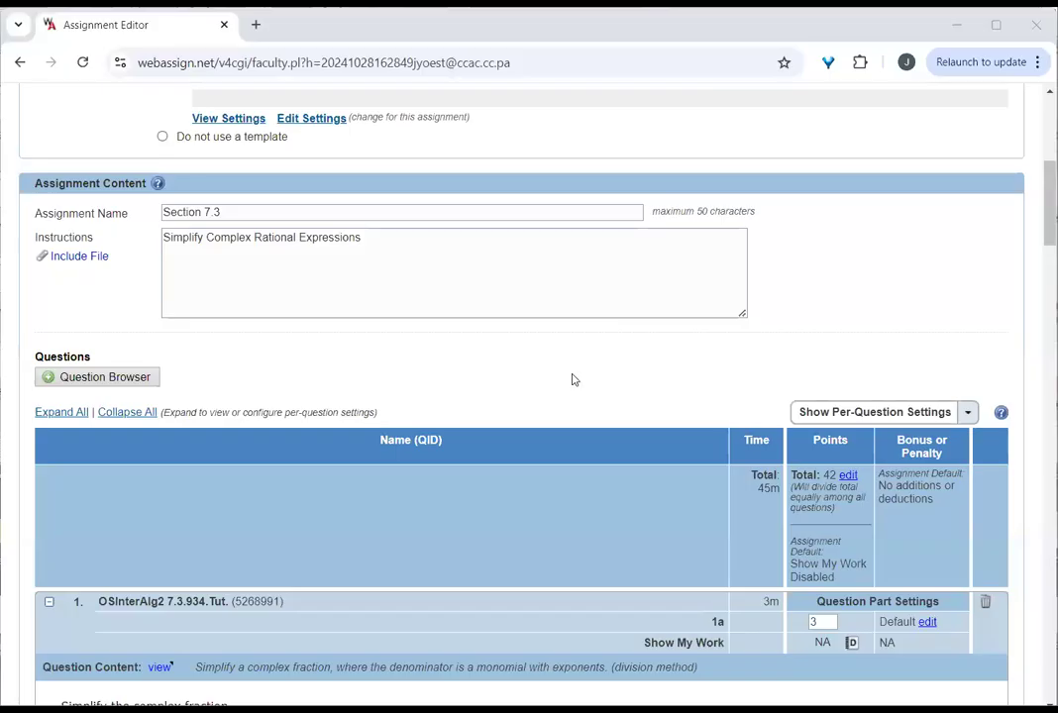
- Expand question 5, OSInterAlg2 7.3.157, and set its points to 4
{"action": "scroll", "coordinate": [571, 378], "scroll_direction": "down", "scroll_amount": 15}
{"action": "scroll", "coordinate": [572, 378], "scroll_direction": "down", "scroll_amount": 2}
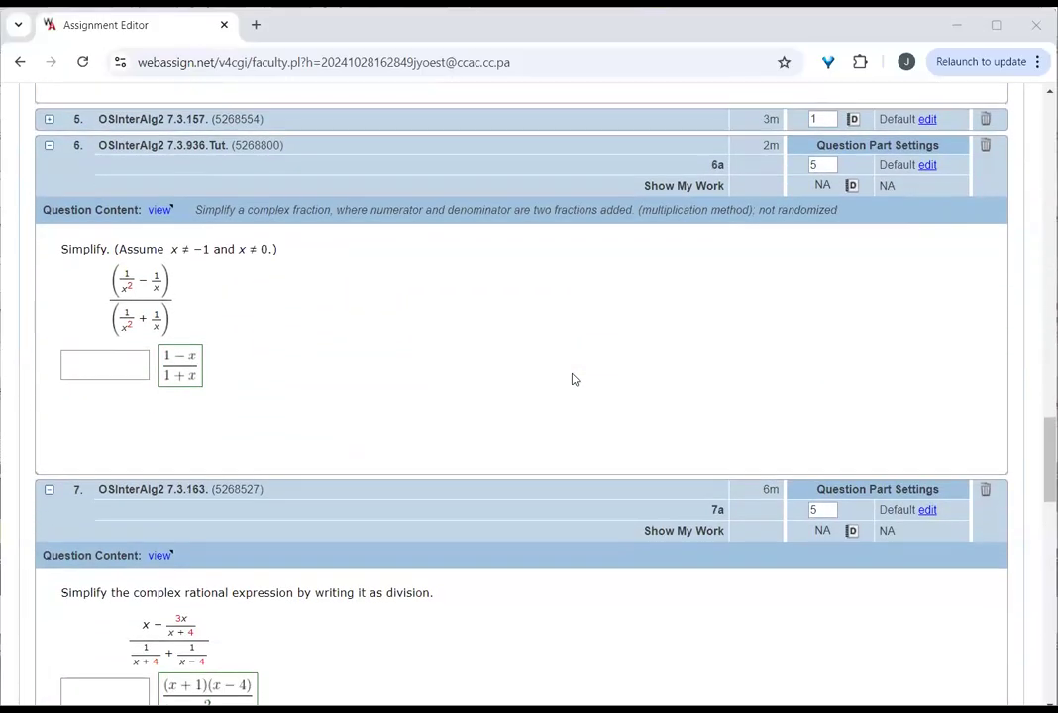
{"action": "scroll", "coordinate": [571, 378], "scroll_direction": "up", "scroll_amount": 3}
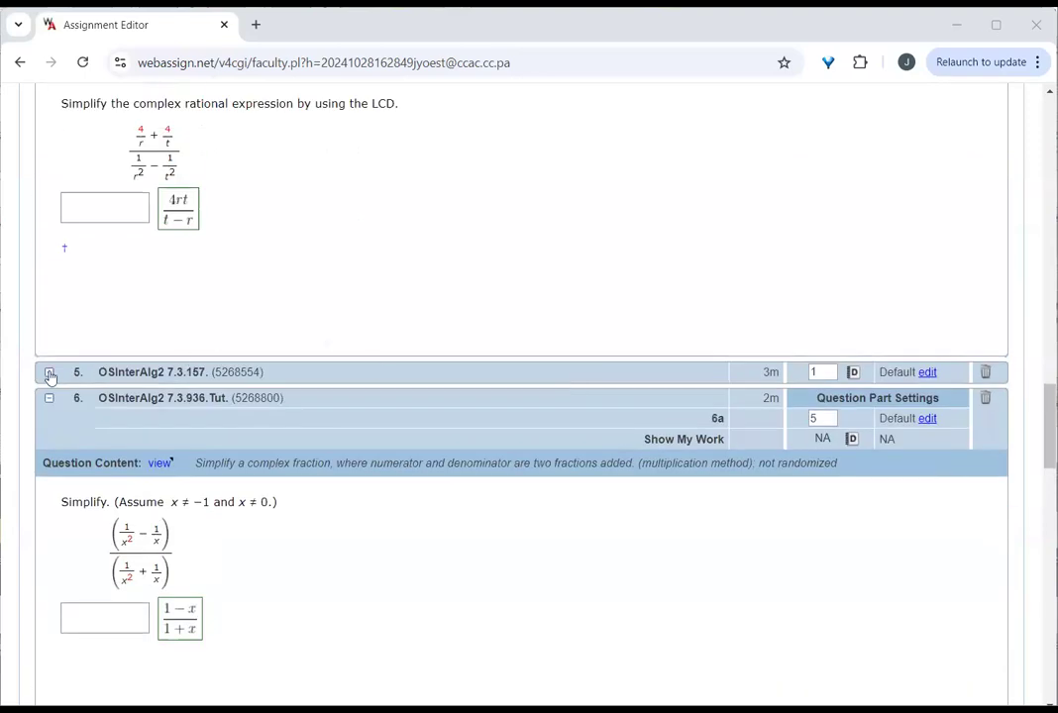
{"action": "left_click", "coordinate": [49, 374]}
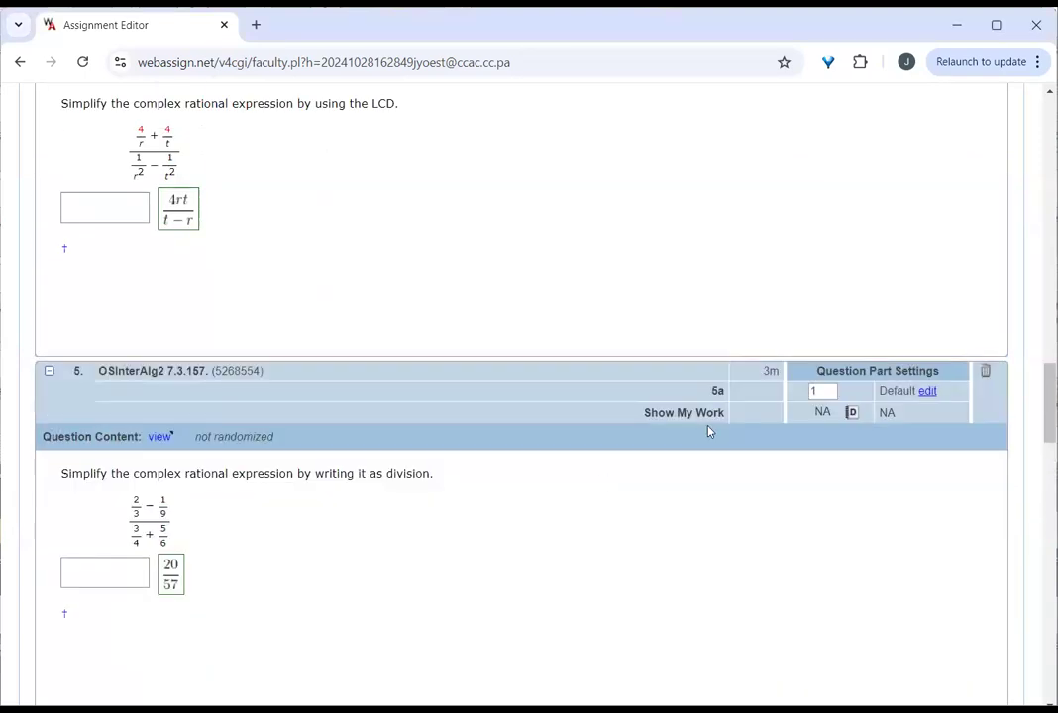
{"action": "scroll", "coordinate": [682, 488], "scroll_direction": "down", "scroll_amount": 1}
{"action": "left_click", "coordinate": [813, 365]}
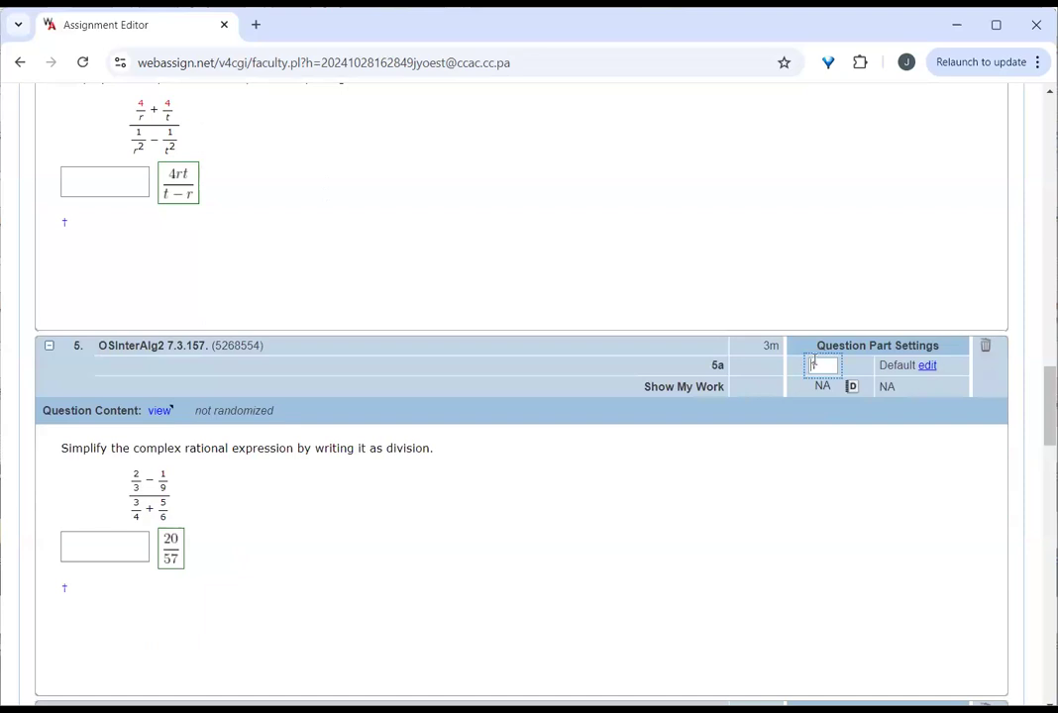
{"action": "scroll", "coordinate": [503, 506], "scroll_direction": "down", "scroll_amount": 8}
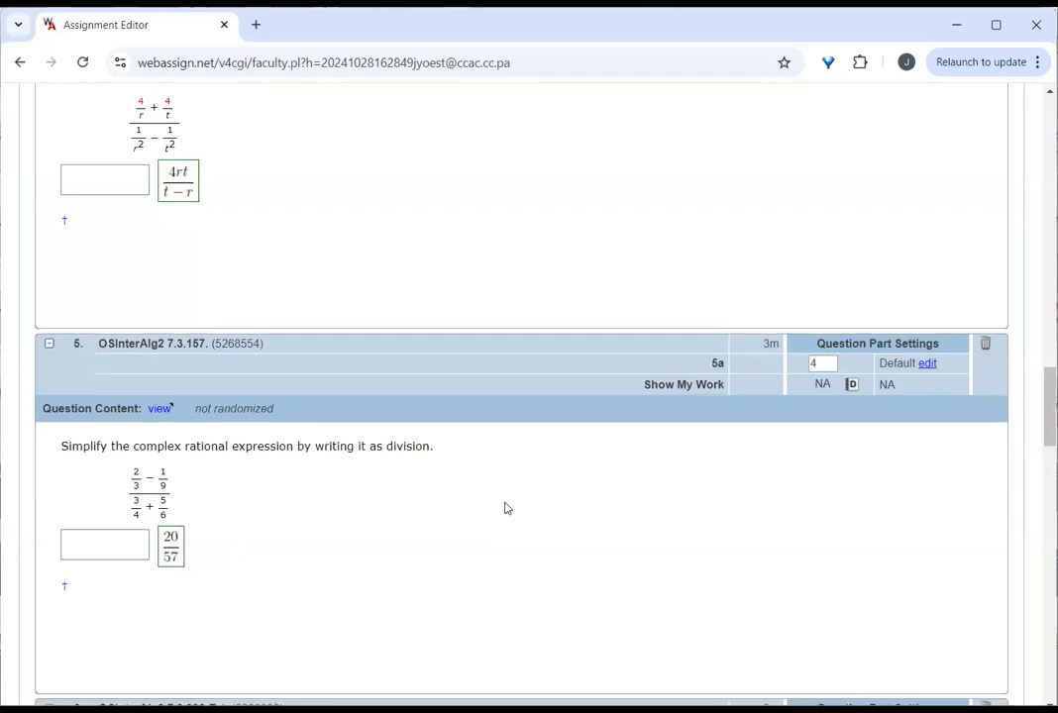
- Revert Section 7.3 to its last saved version, discarding the unsaved question and points changes
{"action": "scroll", "coordinate": [504, 507], "scroll_direction": "down", "scroll_amount": 10}
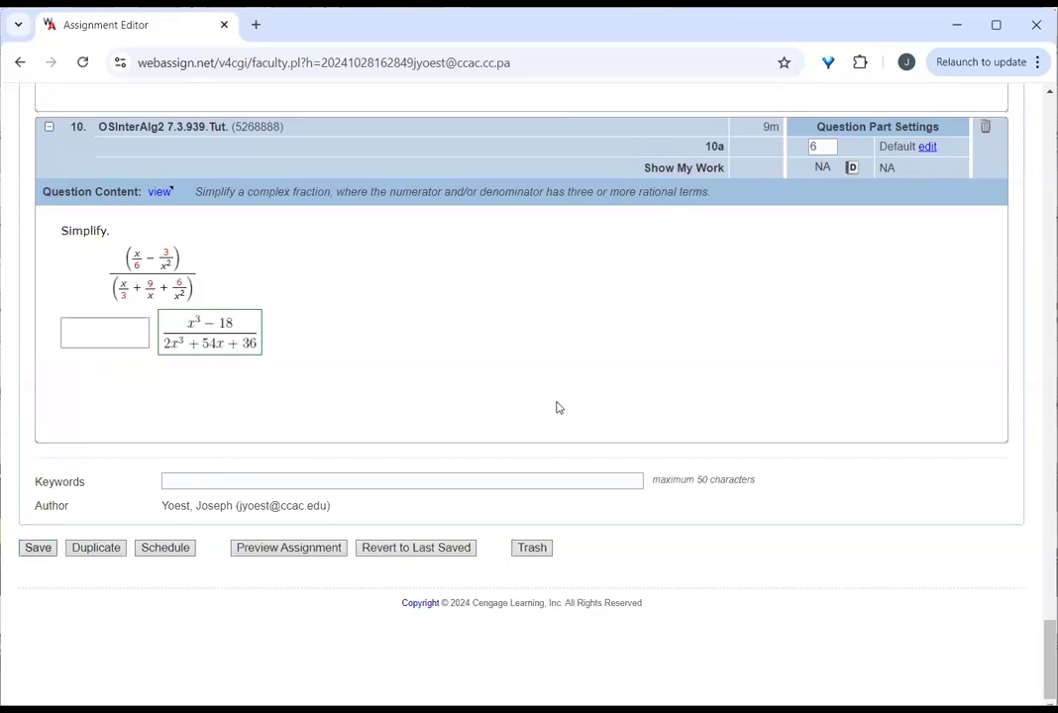
{"action": "scroll", "coordinate": [558, 406], "scroll_direction": "up", "scroll_amount": 7}
{"action": "scroll", "coordinate": [557, 407], "scroll_direction": "up", "scroll_amount": 15}
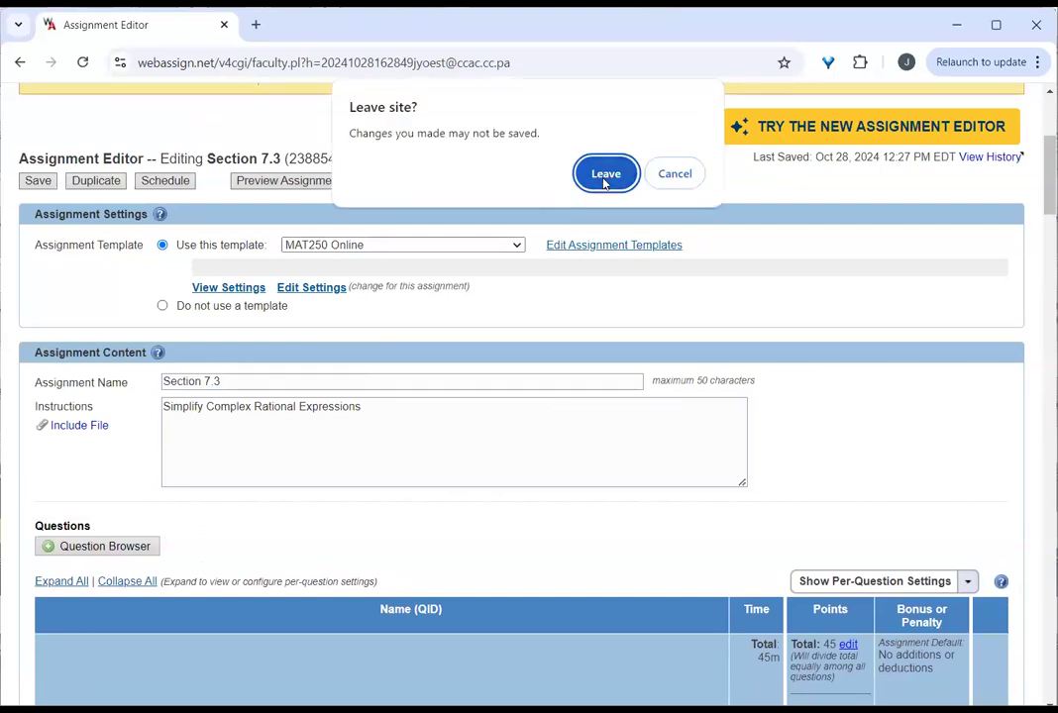
{"action": "key", "text": "Return"}
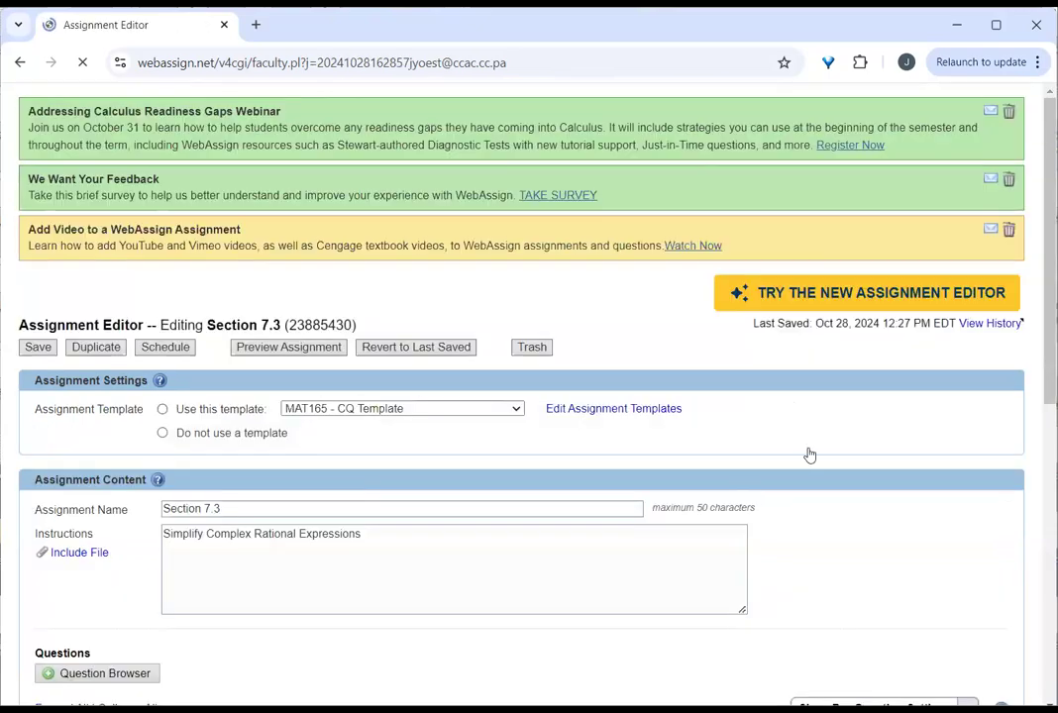
- Check Section 7.3's question list and return to the class view of MAT-108 section SC04
{"action": "scroll", "coordinate": [682, 473], "scroll_direction": "down", "scroll_amount": 5}
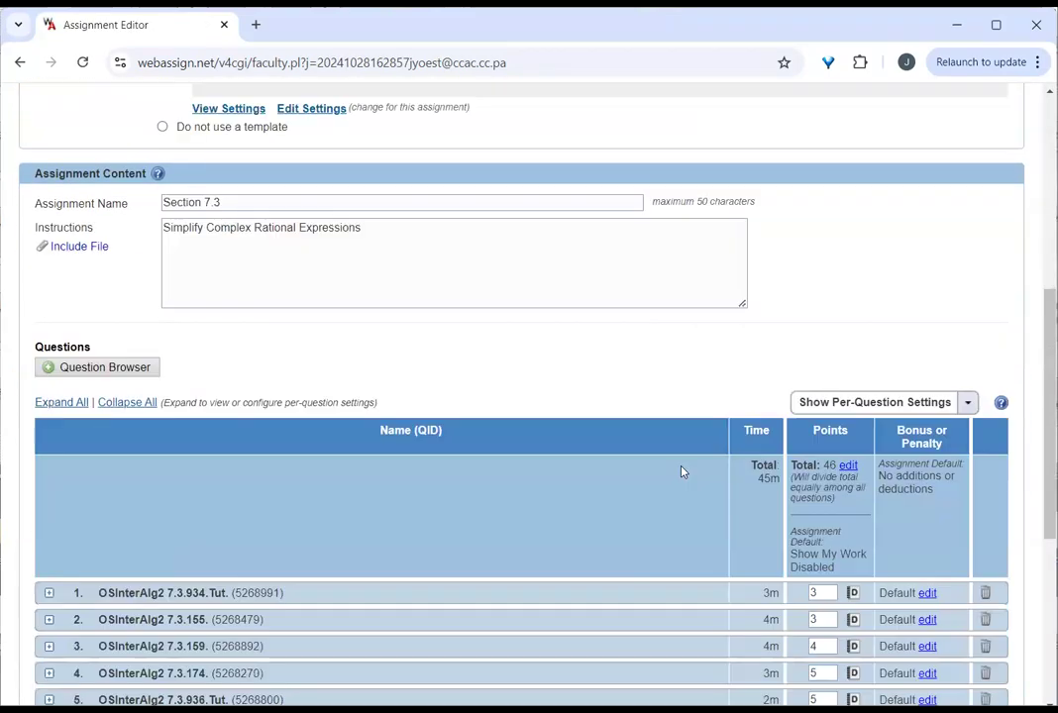
{"action": "scroll", "coordinate": [586, 502], "scroll_direction": "down", "scroll_amount": 3}
{"action": "scroll", "coordinate": [586, 503], "scroll_direction": "up", "scroll_amount": 10}
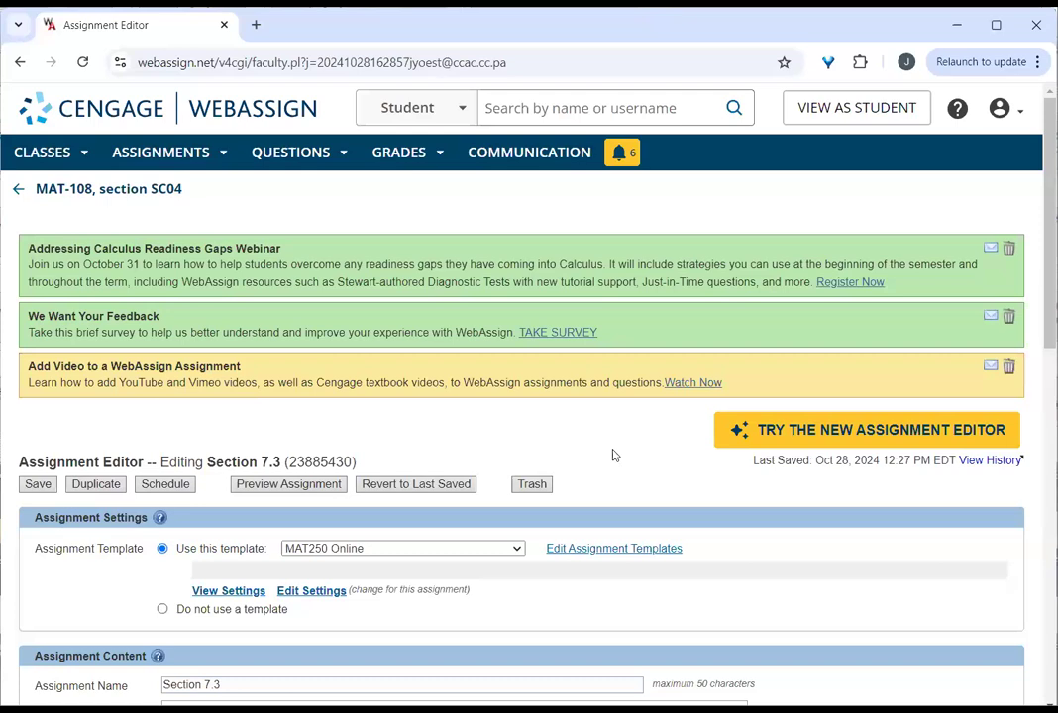
{"action": "left_click", "coordinate": [112, 192]}
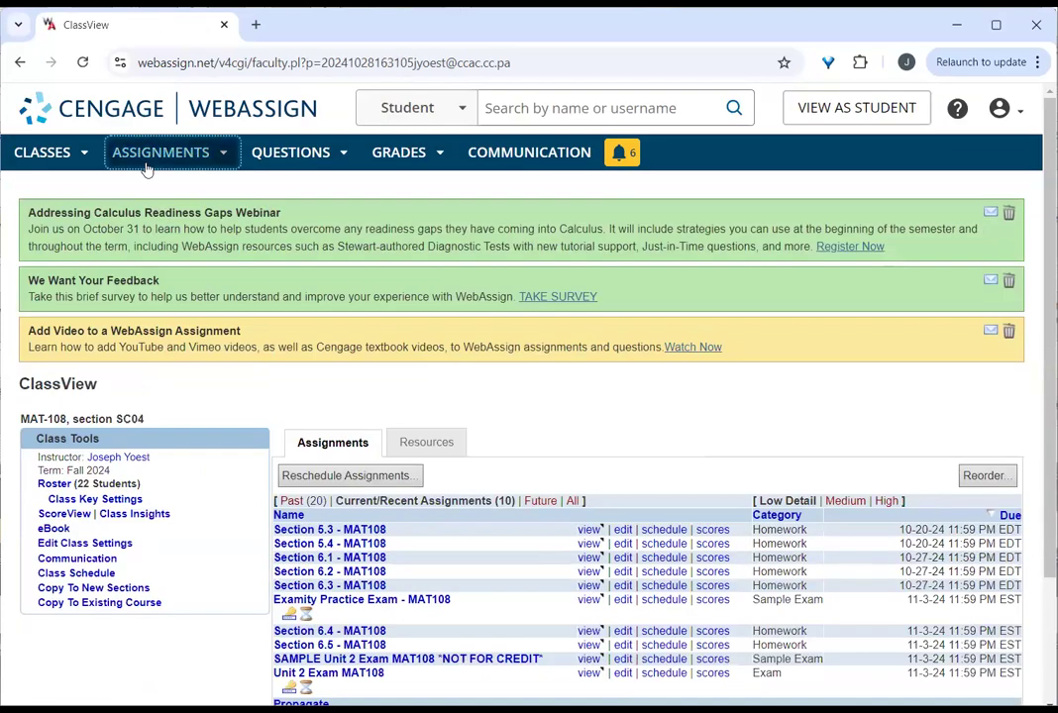
- Open the My Assignments list and page forward through it to assignments 21-30
{"action": "left_click", "coordinate": [146, 166]}
{"action": "left_click", "coordinate": [229, 238]}
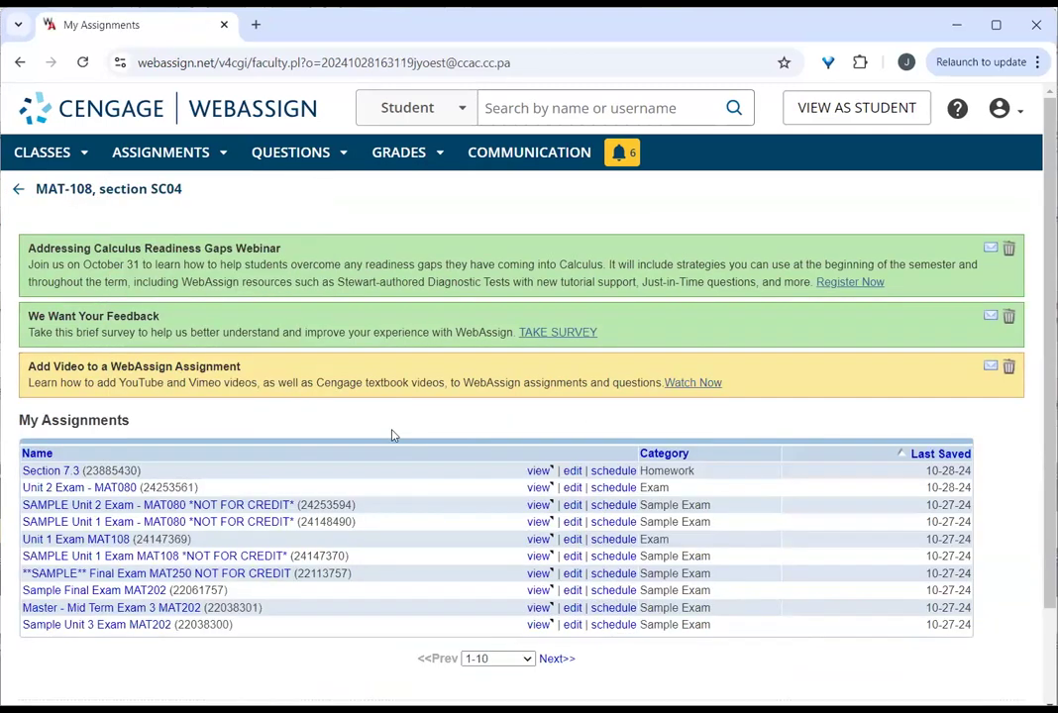
{"action": "scroll", "coordinate": [74, 362], "scroll_direction": "down", "scroll_amount": 2}
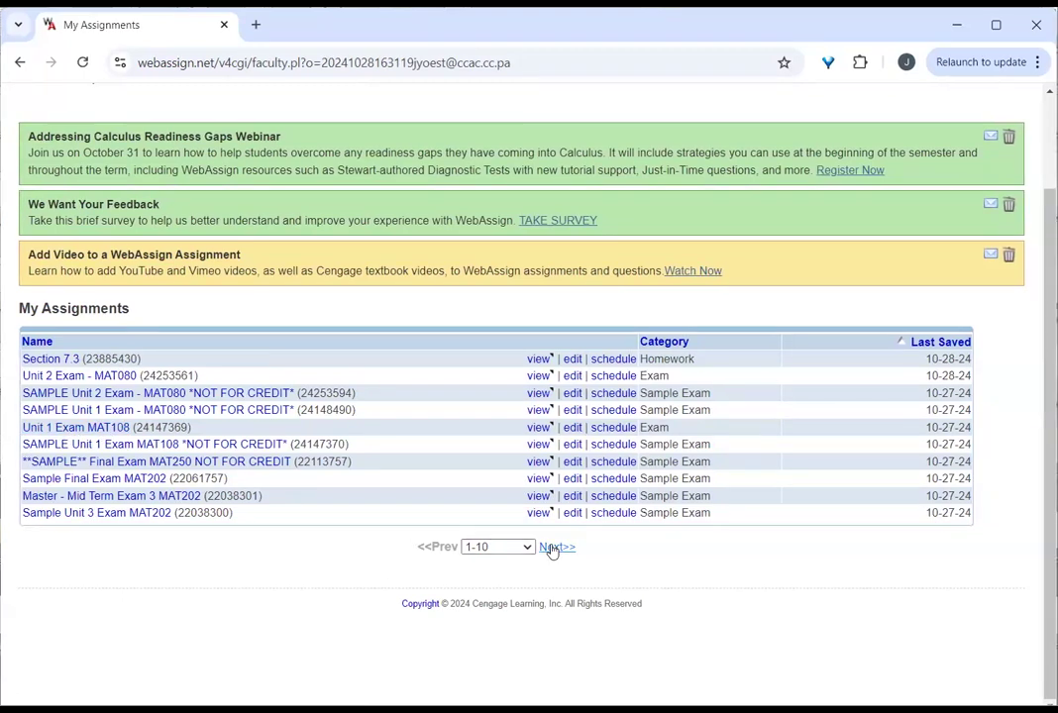
{"action": "left_click", "coordinate": [552, 548]}
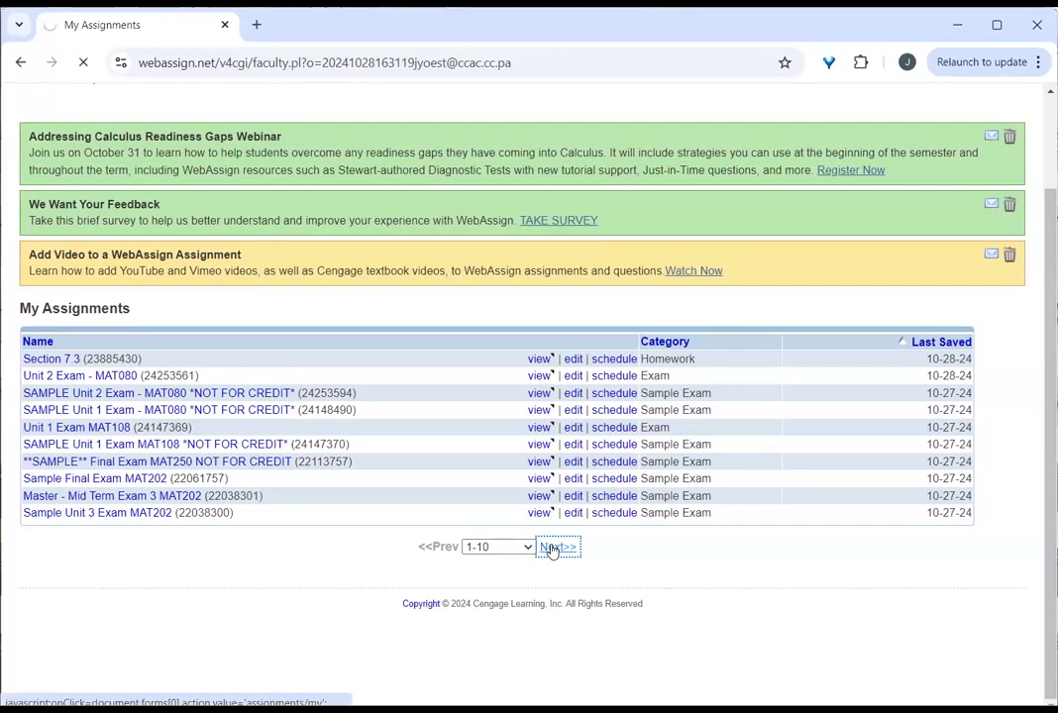
{"action": "scroll", "coordinate": [386, 519], "scroll_direction": "down", "scroll_amount": 2}
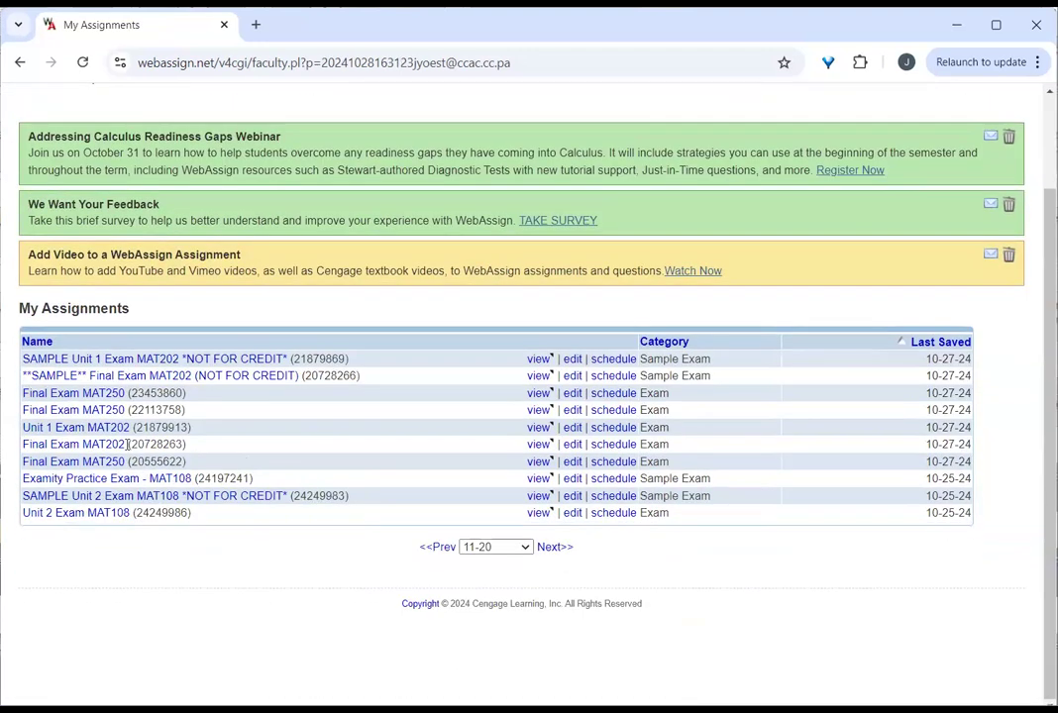
{"action": "left_click", "coordinate": [547, 551]}
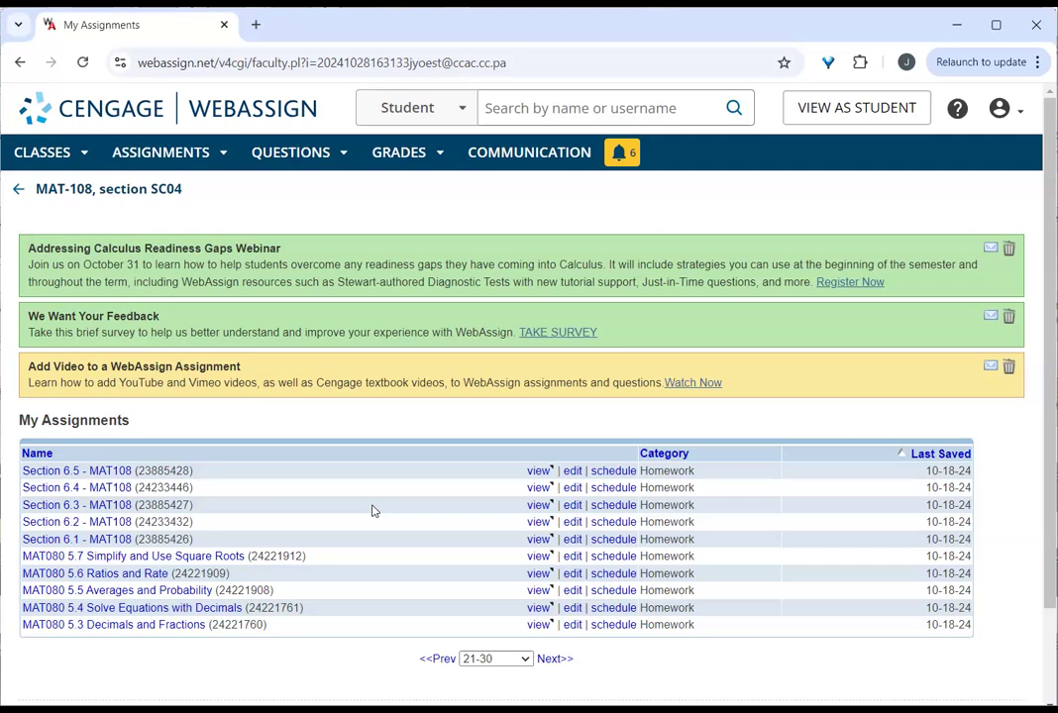
- Return the My Assignments list to assignments 1-10 and locate the Section 7.3 entry
{"action": "left_click", "coordinate": [496, 659]}
{"action": "left_click", "coordinate": [479, 243]}
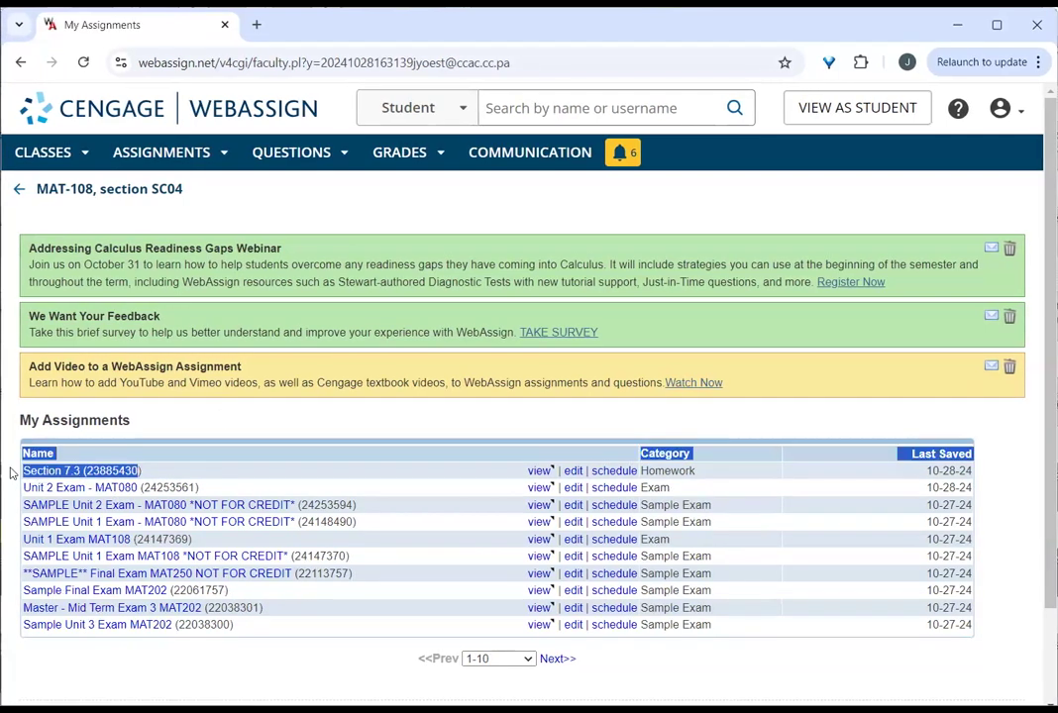
{"action": "left_click", "coordinate": [288, 434]}
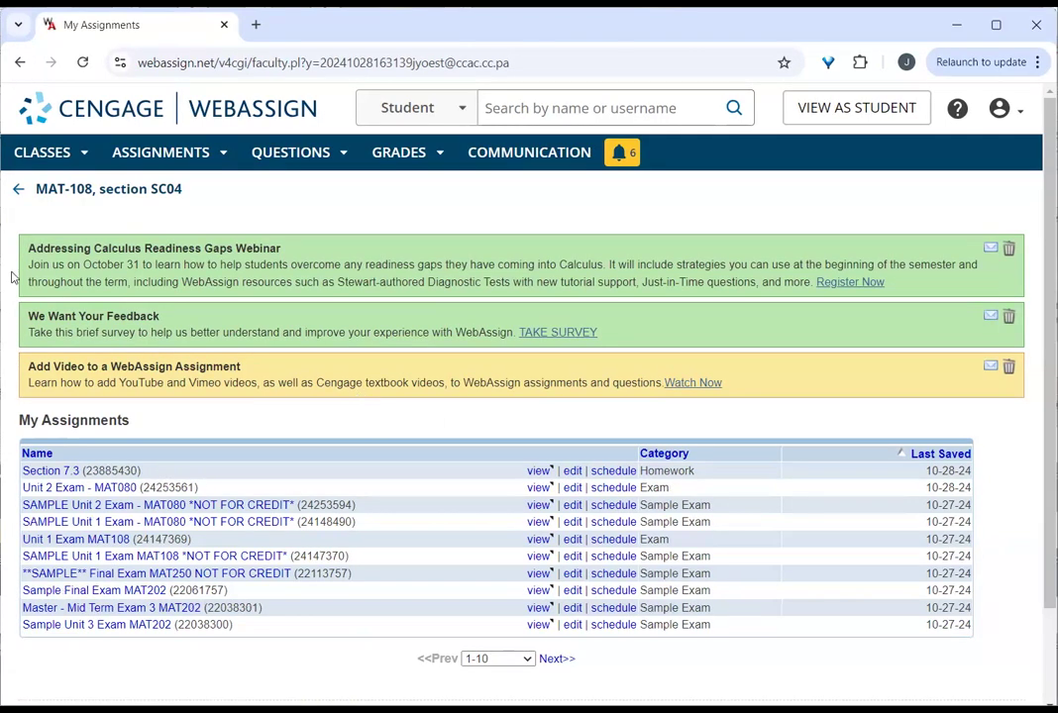
- Go back to the MAT-108 section SC04 class view and find Section 7.3 among the current assignments in Reschedule Assignments
{"action": "left_click", "coordinate": [79, 189]}
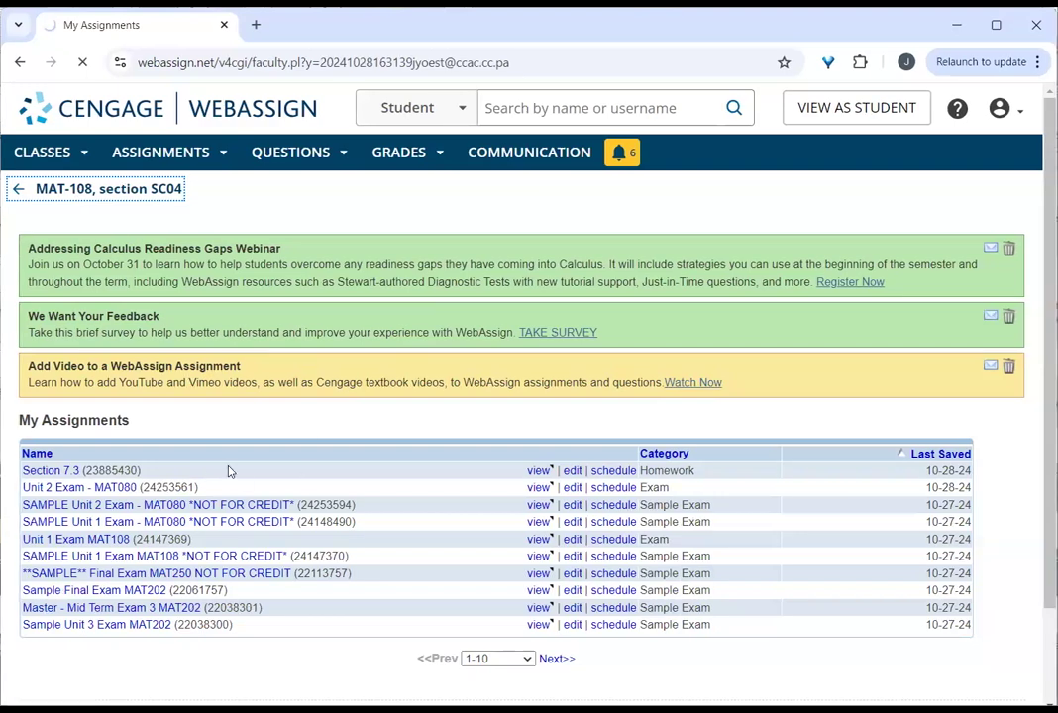
{"action": "scroll", "coordinate": [245, 481], "scroll_direction": "down", "scroll_amount": 3}
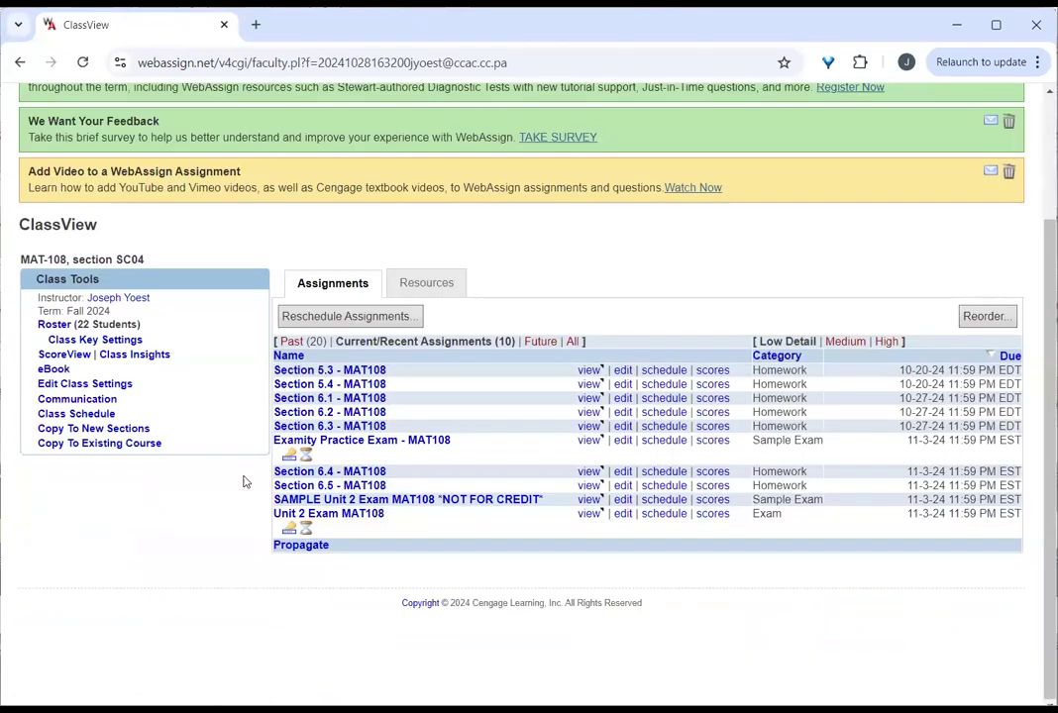
{"action": "left_click", "coordinate": [333, 315]}
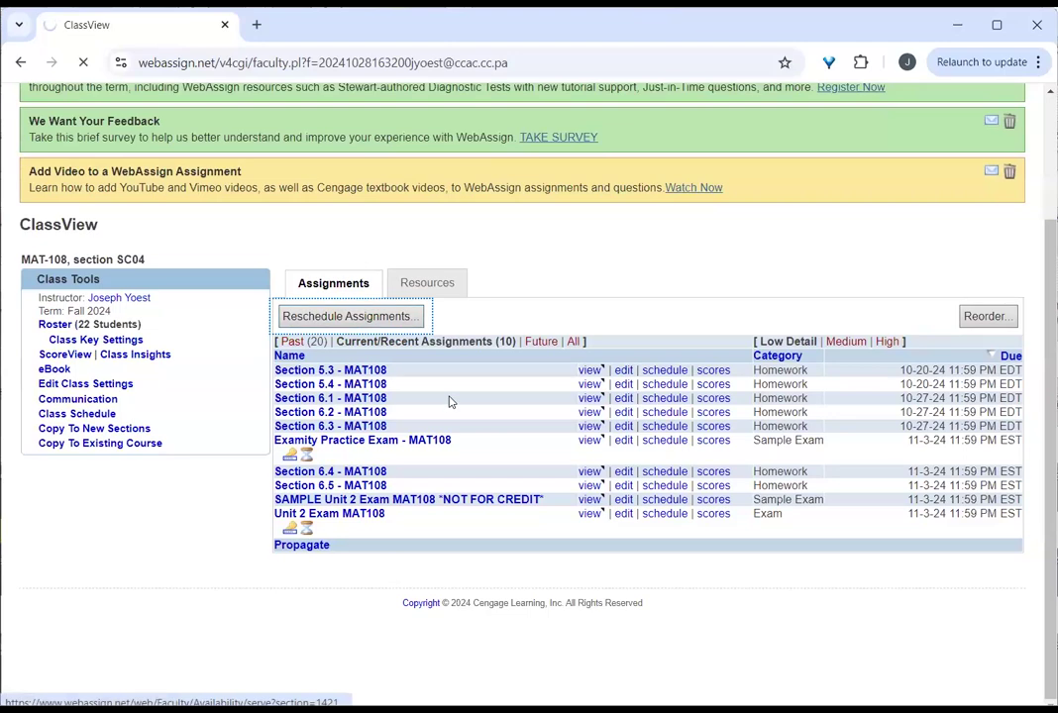
{"action": "scroll", "coordinate": [525, 398], "scroll_direction": "down", "scroll_amount": 3}
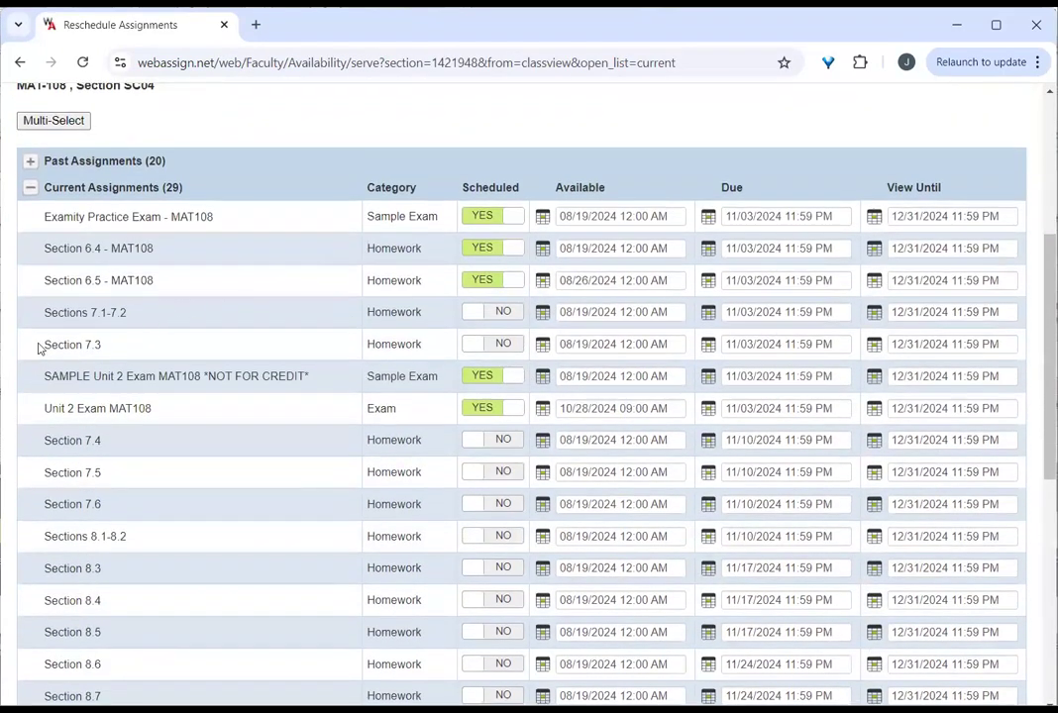
{"action": "triple_click", "coordinate": [126, 352]}
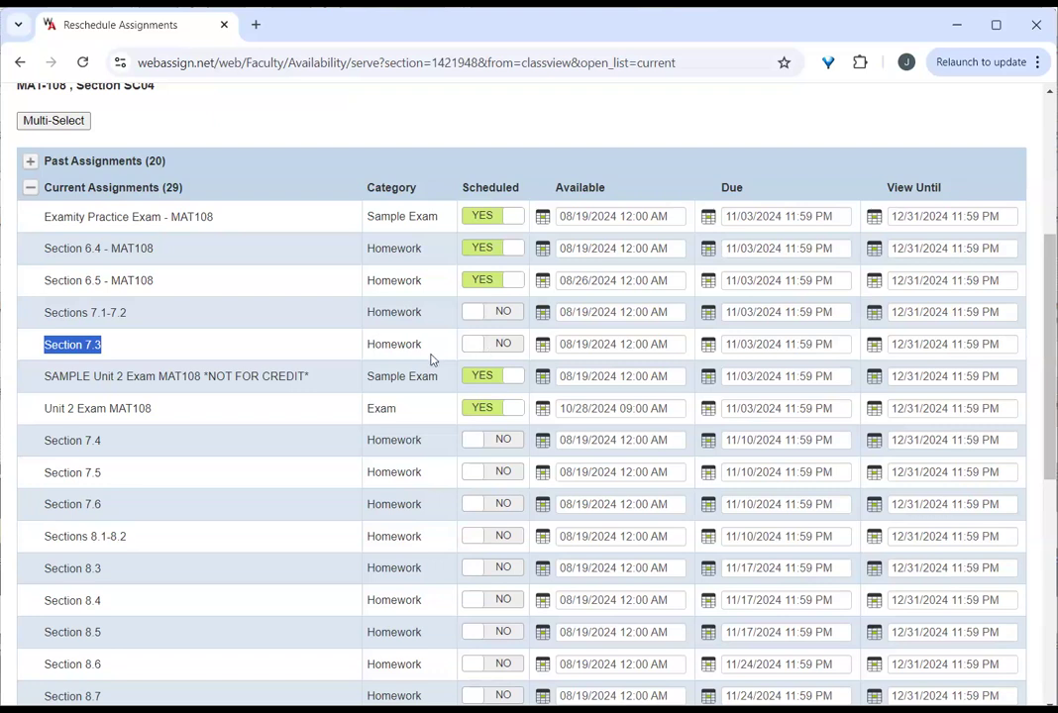
{"action": "left_click", "coordinate": [386, 360]}
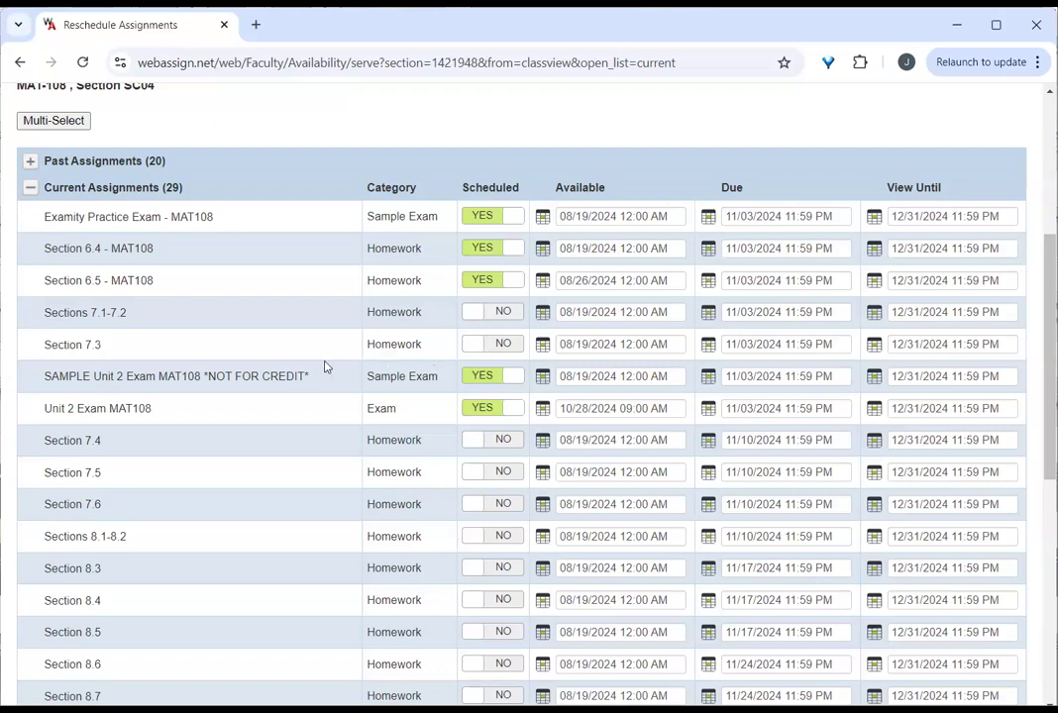
{"action": "scroll", "coordinate": [326, 367], "scroll_direction": "up", "scroll_amount": 3}
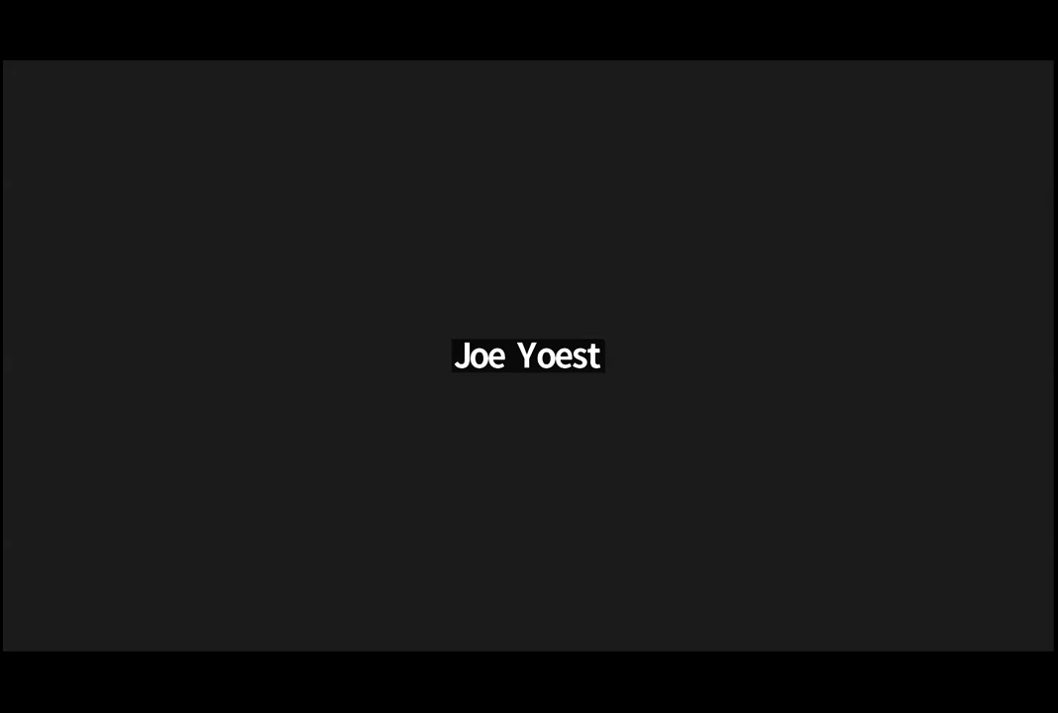